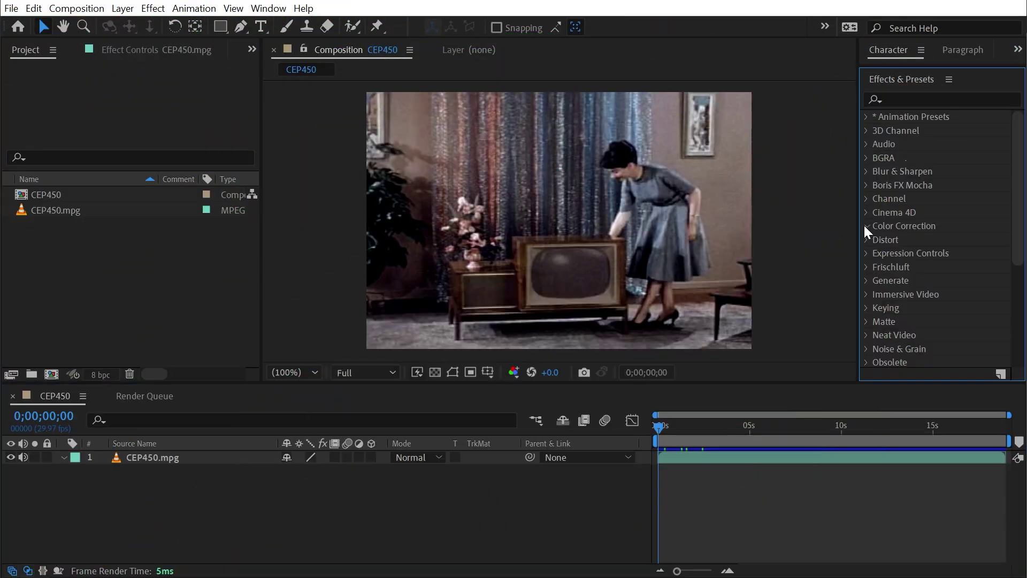
# Expand the Color Correction effects category and show CEP450.mpg's empty effect settings.
pyautogui.click(865, 226)
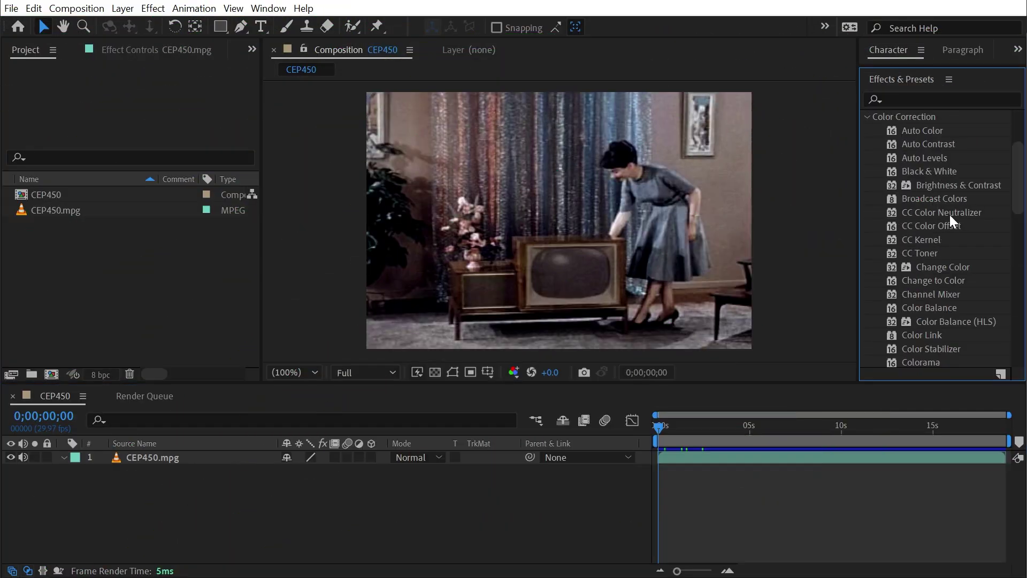
pyautogui.scroll(-1, 950, 214)
pyautogui.click(448, 225)
# Preview and scrub the CEP450 footage, leaving the current time at 0;00;11;07.
pyautogui.press('space')
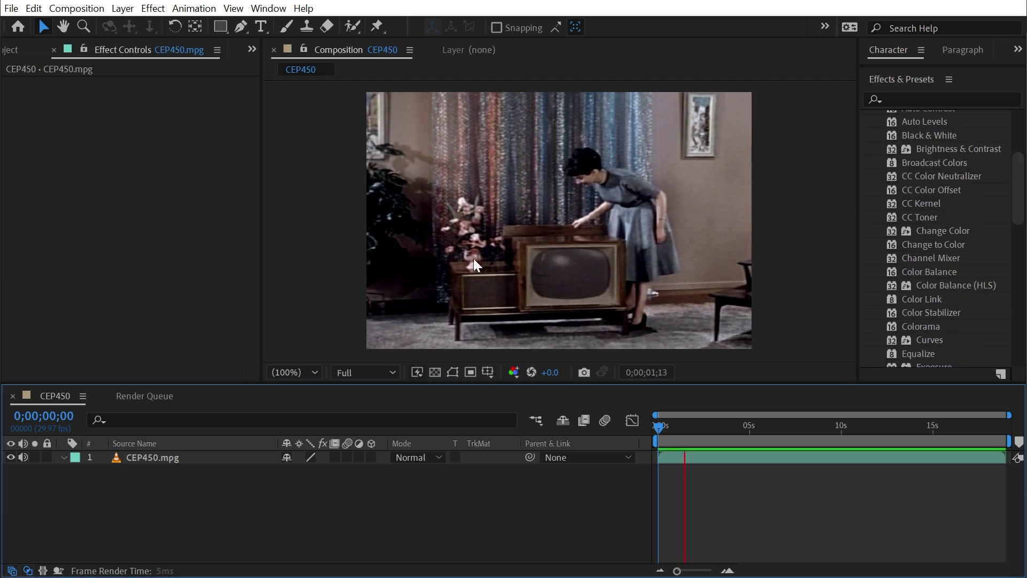
pyautogui.press('space')
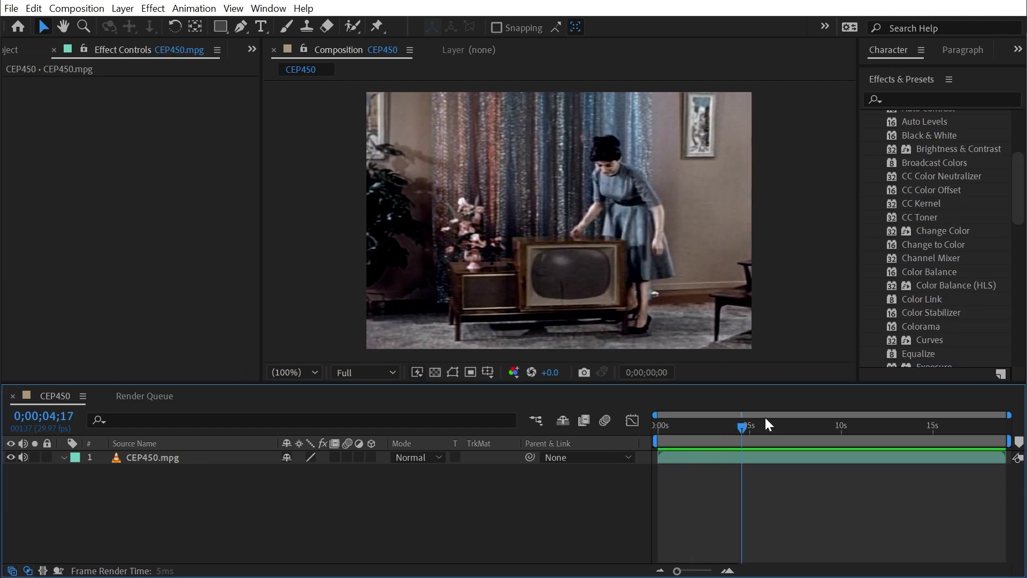
pyautogui.moveTo(765, 418); pyautogui.dragTo(804, 426)
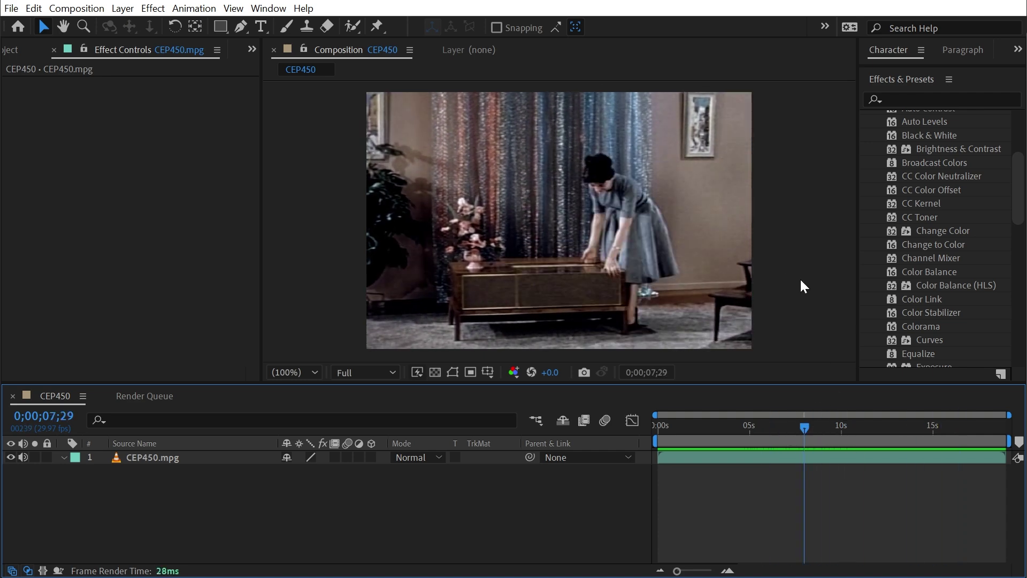
pyautogui.press('space')
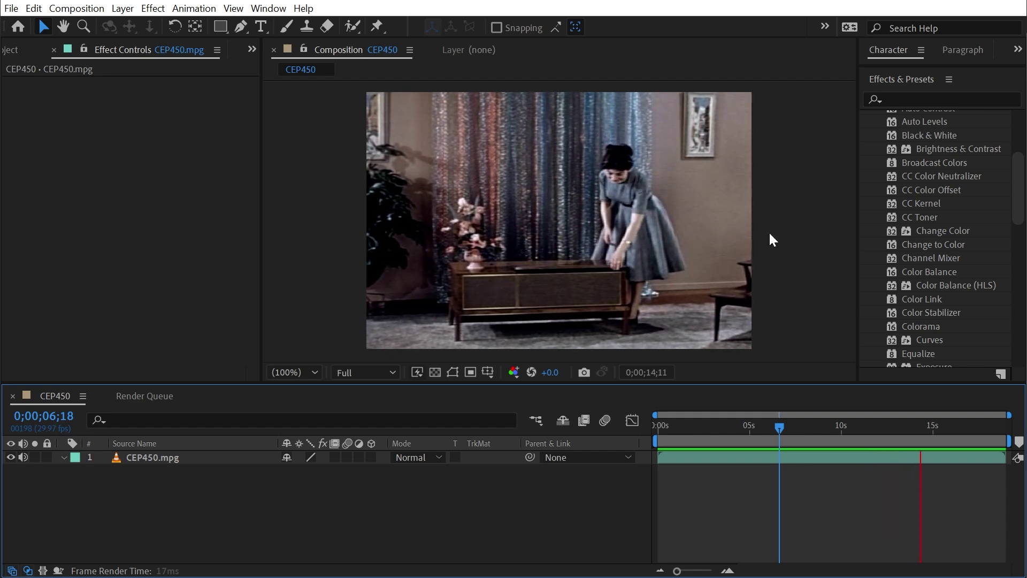
pyautogui.moveTo(899, 431); pyautogui.dragTo(833, 429)
pyautogui.press('space')
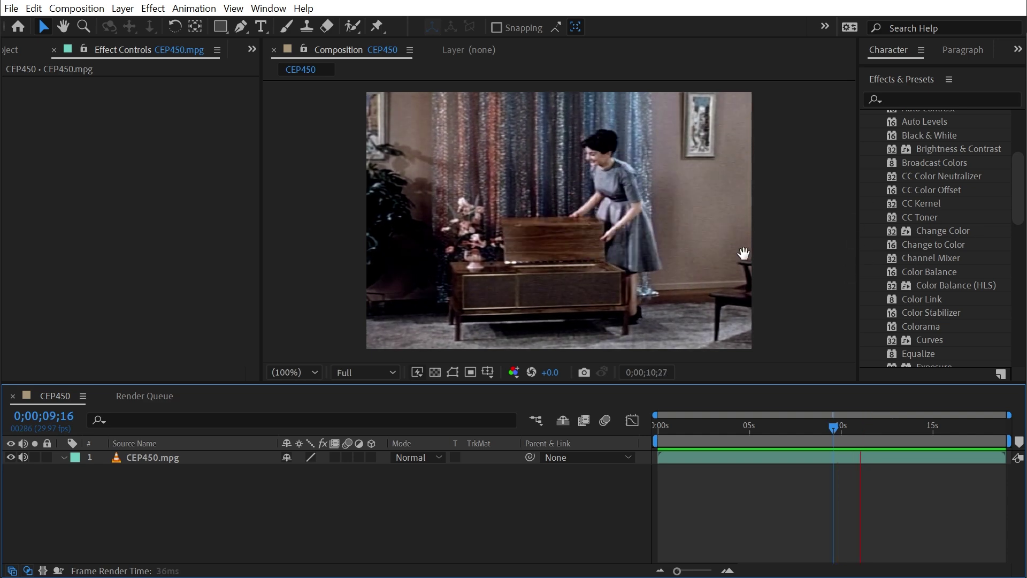
pyautogui.press('space')
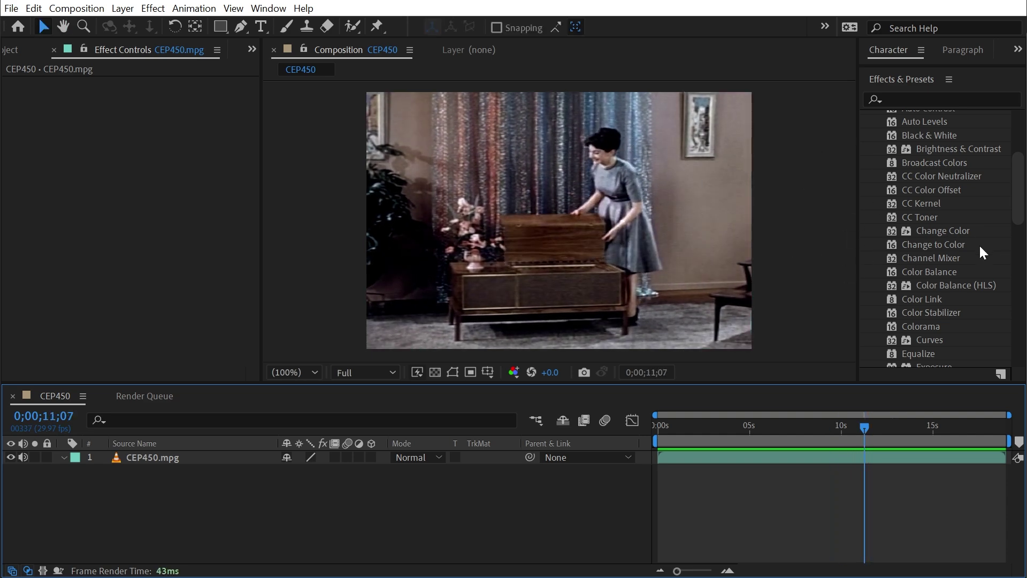
pyautogui.scroll(-2, 969, 259)
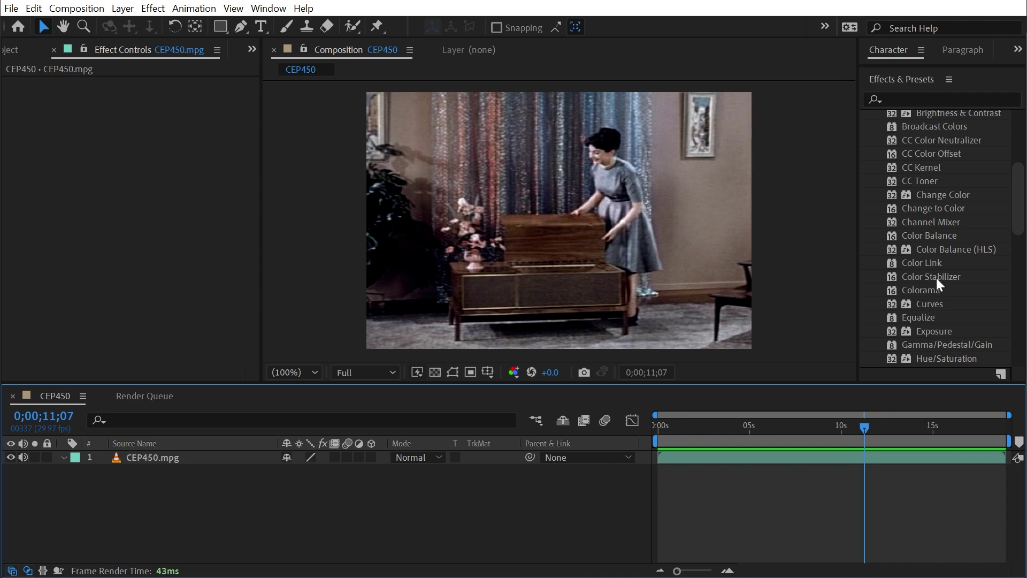
# Apply Color Stabilizer to CEP450.mpg, switch its fx off, and keep Stabilize on Levels.
pyautogui.moveTo(936, 278); pyautogui.dragTo(863, 457)
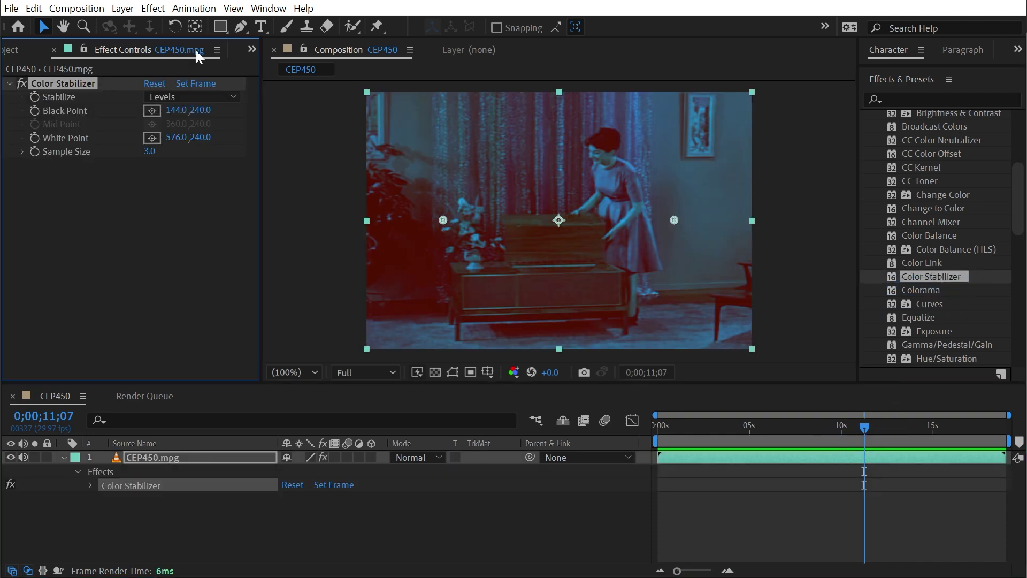
pyautogui.click(21, 84)
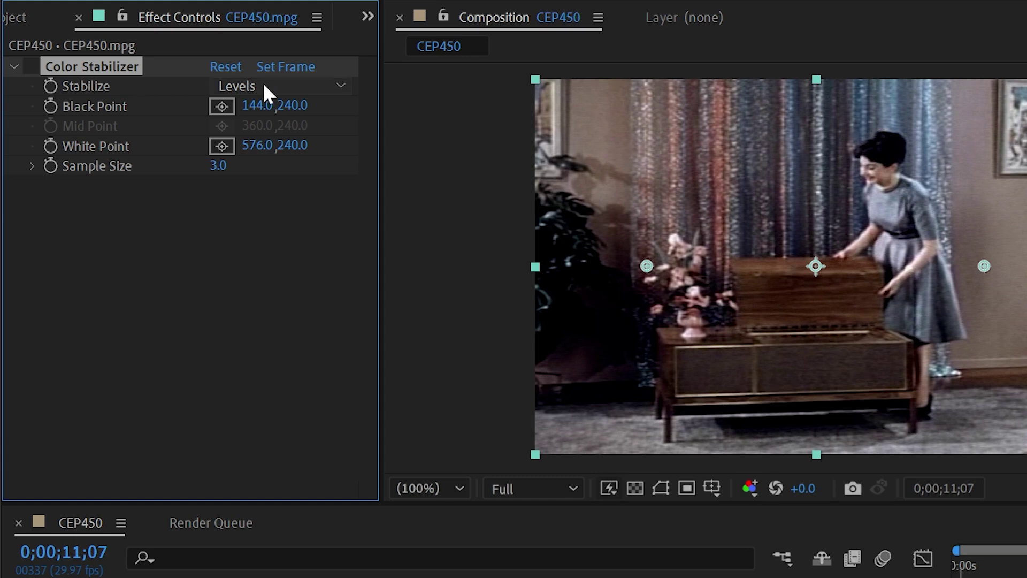
pyautogui.click(262, 84)
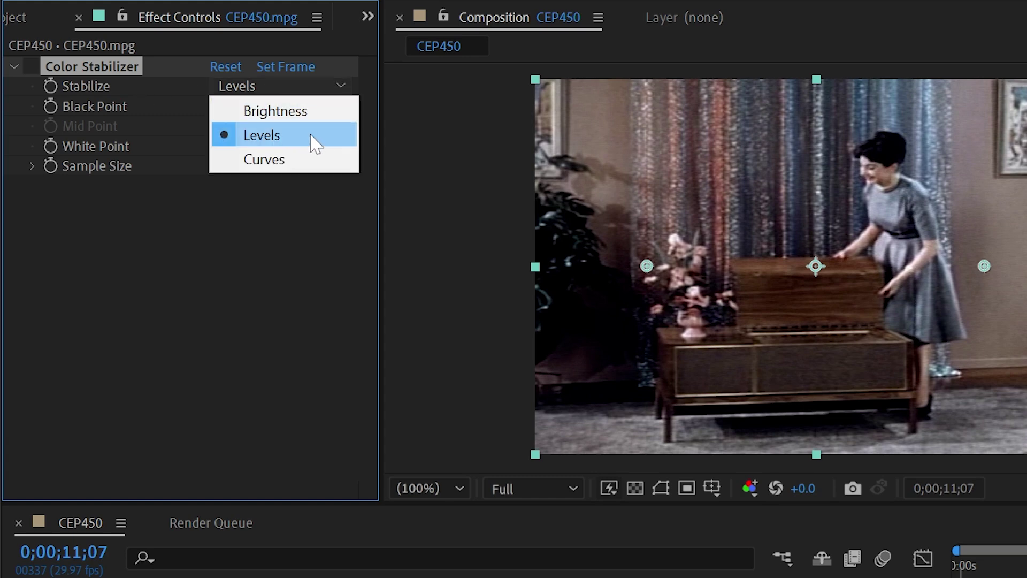
pyautogui.click(134, 93)
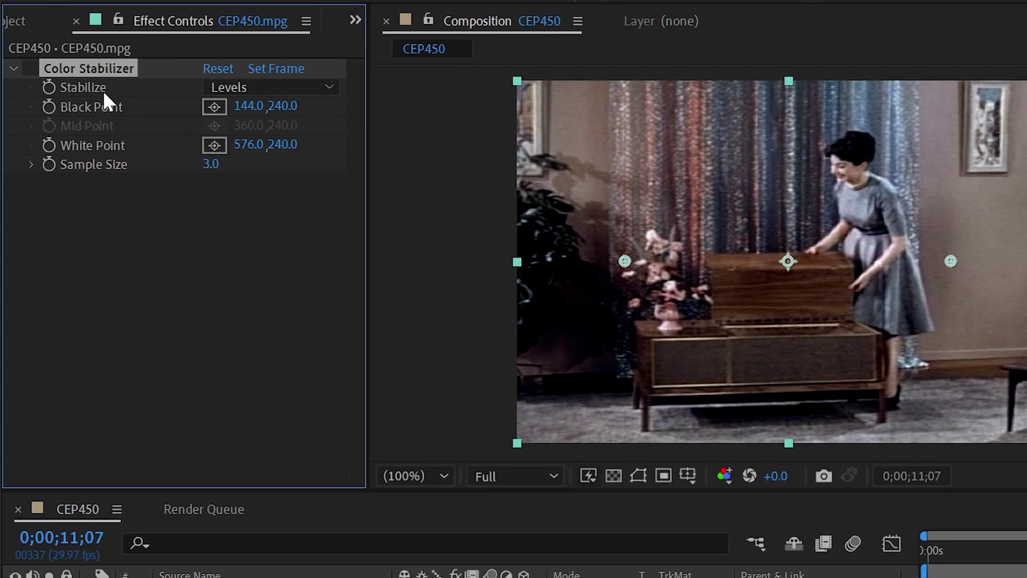
# Switch the Stabilize mode to Brightness and scrub from about 5 seconds toward the start.
pyautogui.click(258, 86)
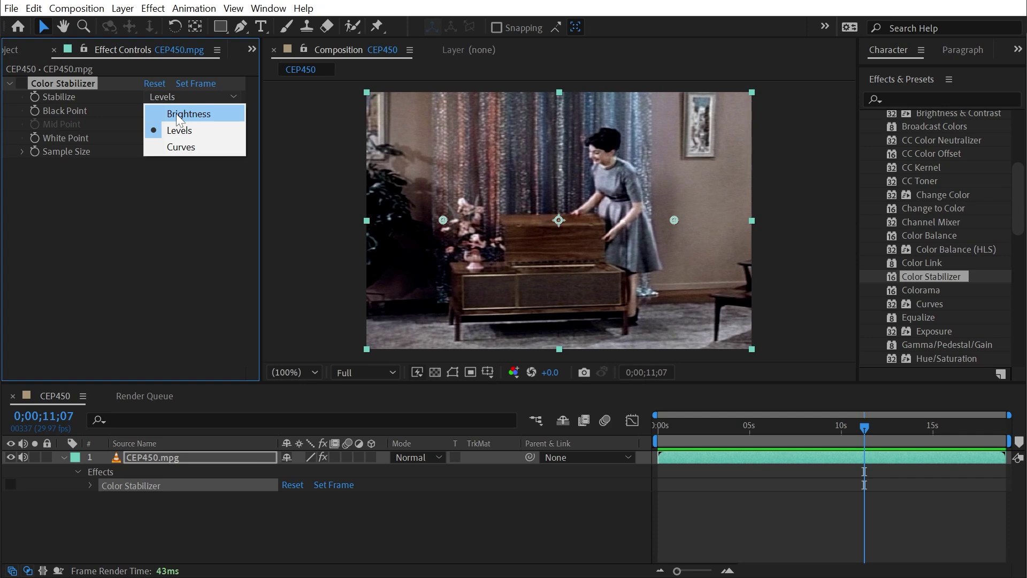
pyautogui.click(179, 115)
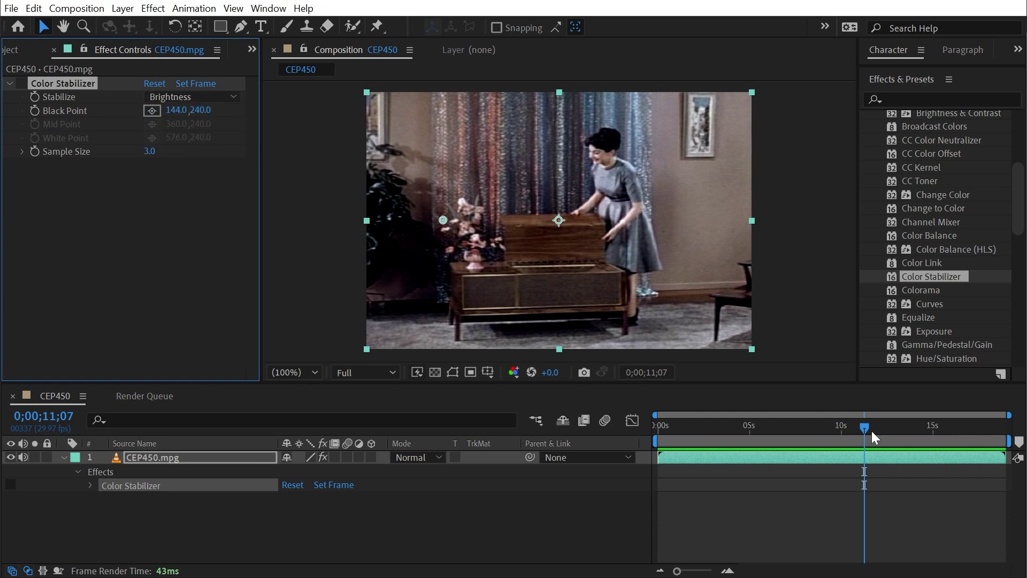
pyautogui.moveTo(872, 431); pyautogui.dragTo(746, 432)
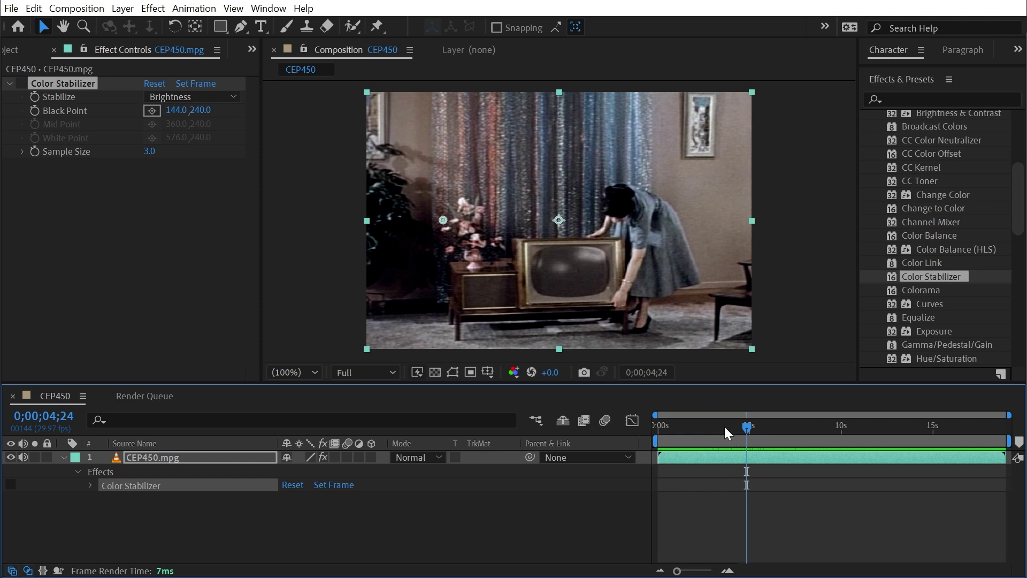
pyautogui.moveTo(724, 425); pyautogui.dragTo(811, 462)
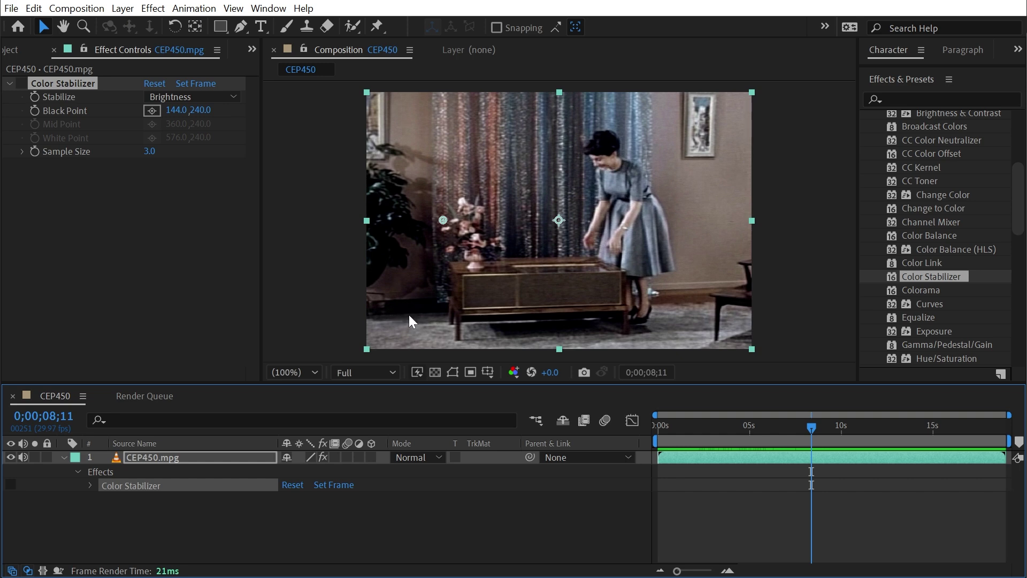
# Sample the Black Point at 80.0,398.0 from the lower-left shadow, re-enable the effect, and set the reference frame.
pyautogui.click(152, 110)
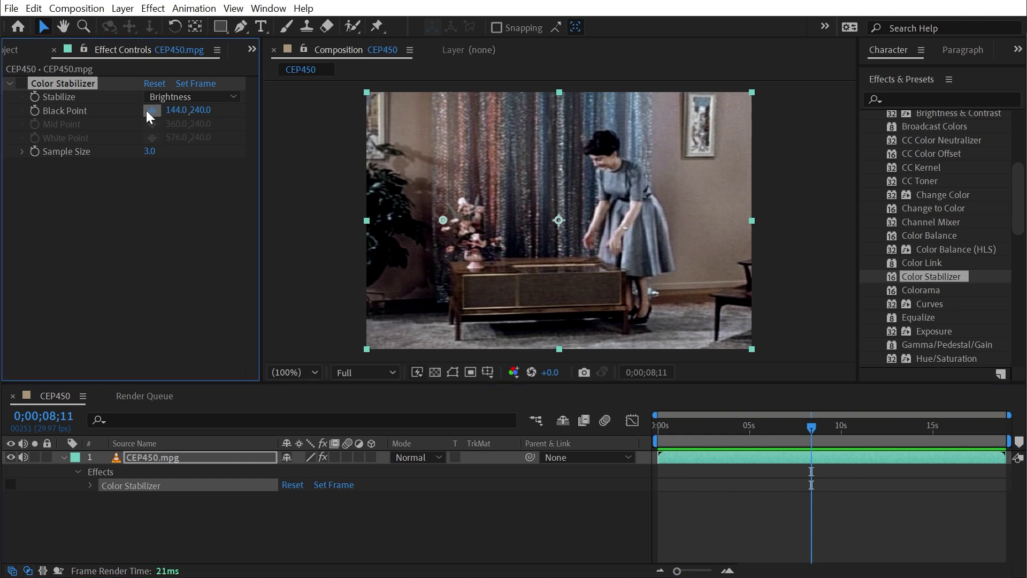
pyautogui.click(410, 305)
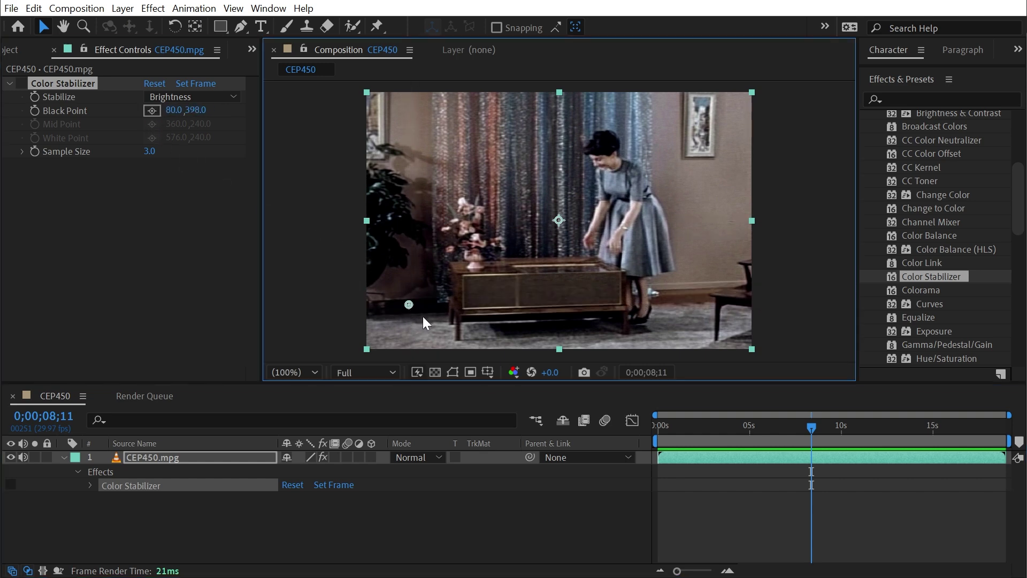
pyautogui.click(20, 79)
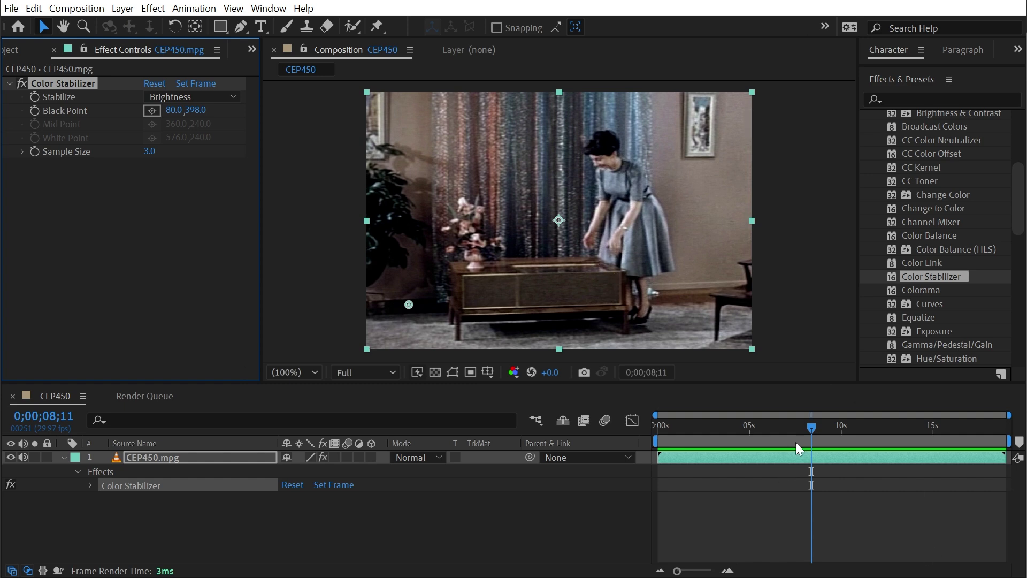
pyautogui.click(196, 83)
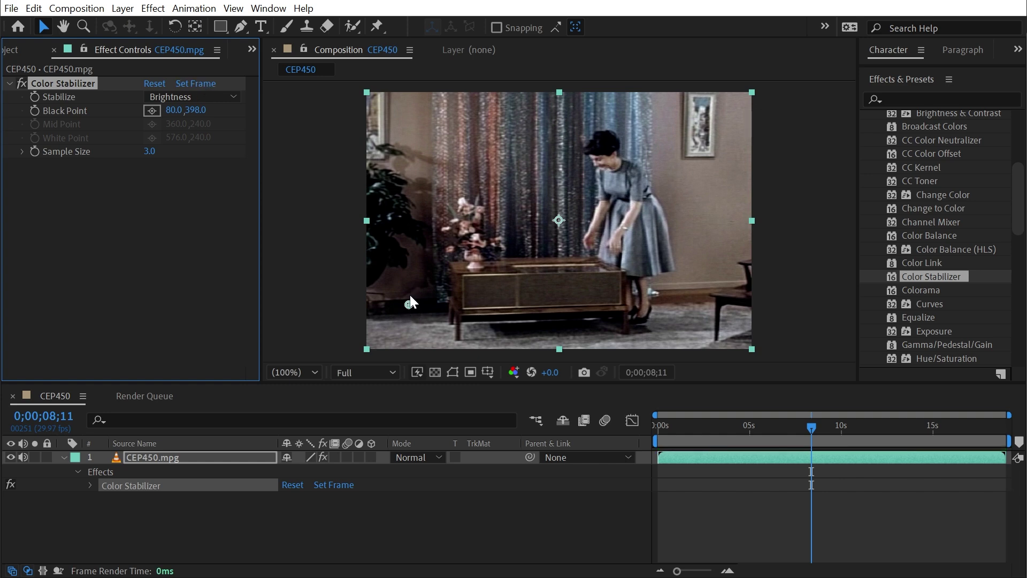
# Set Sample Size to 10 and preview the stabilized clip from about 3 seconds.
pyautogui.click(437, 319)
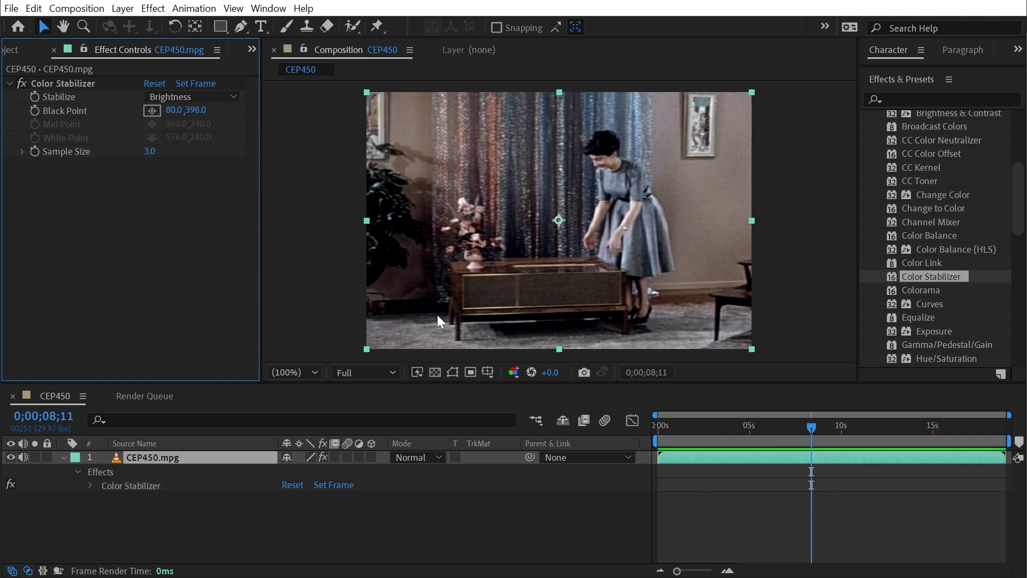
pyautogui.click(62, 83)
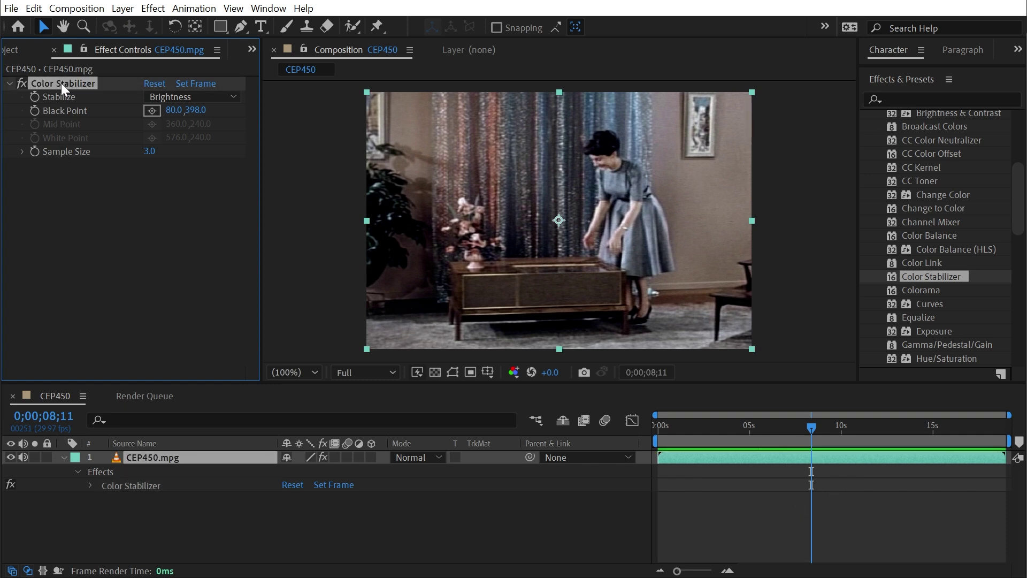
pyautogui.click(150, 152)
pyautogui.write('10')
pyautogui.press('Return')
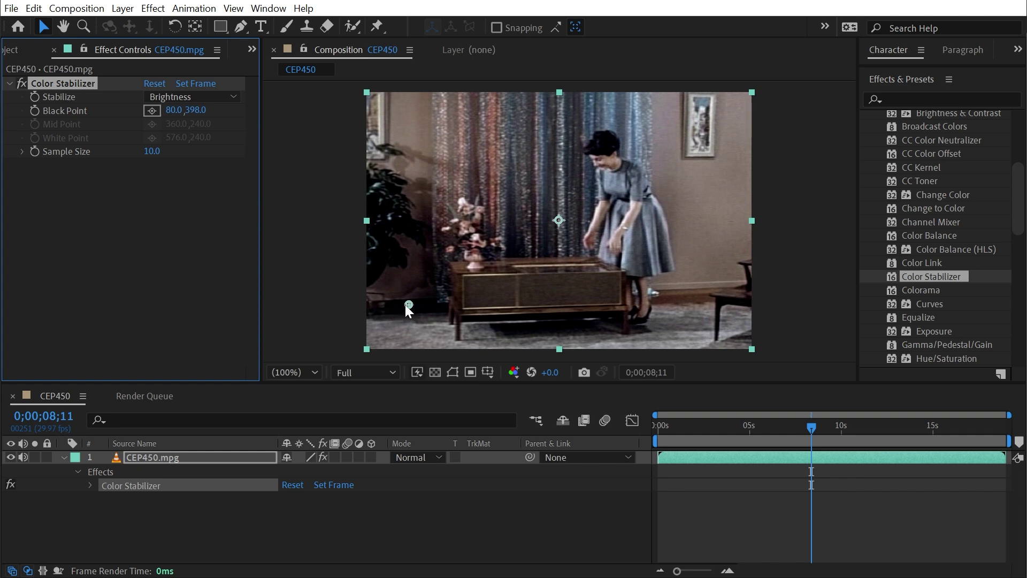
pyautogui.click(711, 431)
pyautogui.press('space')
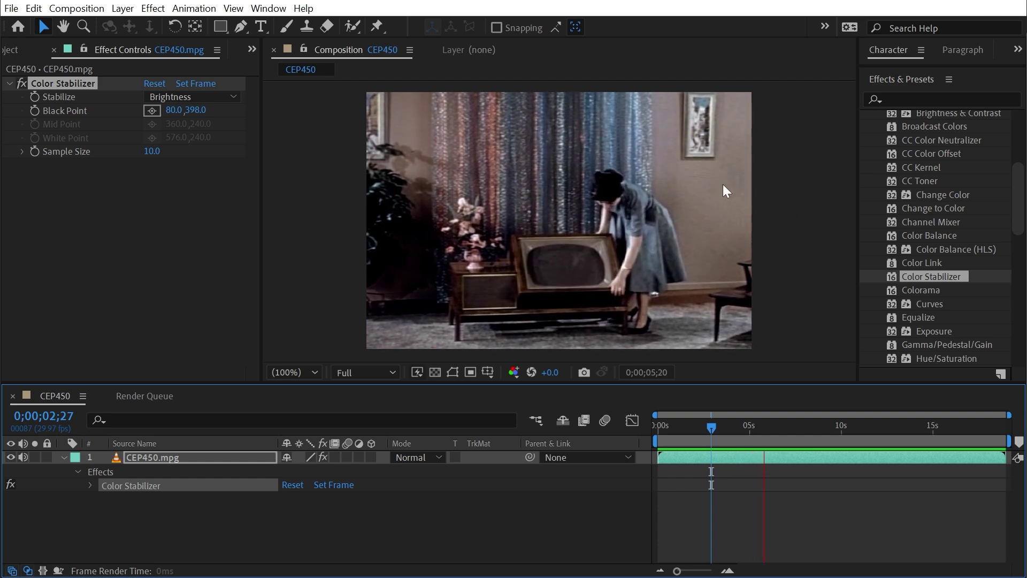
# From the first frame, duplicate CEP450.mpg with Ctrl+D and delete Color Stabilizer from the copy.
pyautogui.press('h')
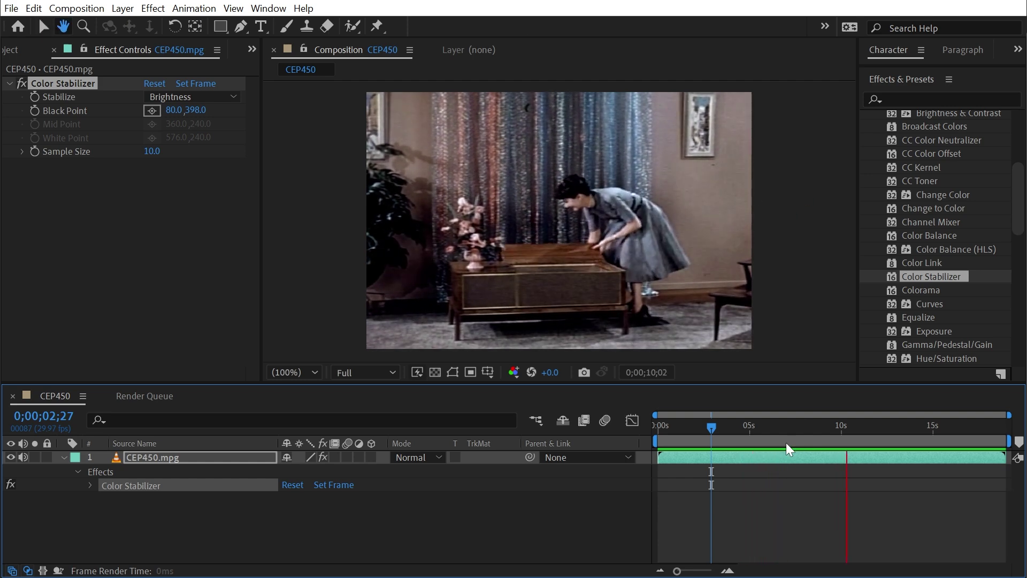
pyautogui.press('v')
pyautogui.moveTo(711, 427); pyautogui.dragTo(711, 460)
pyautogui.click(211, 455)
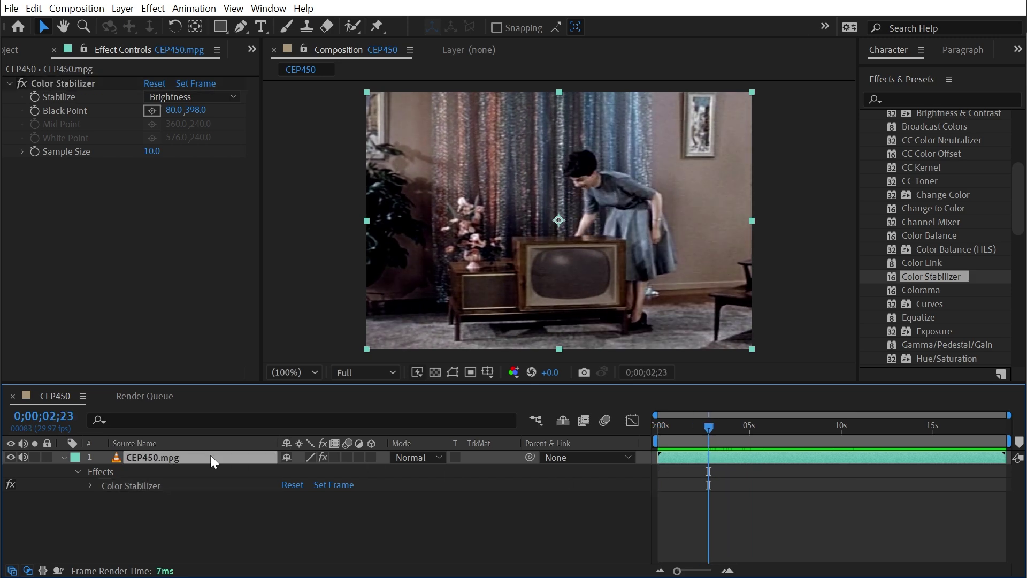
pyautogui.hotkey('ctrl', 'd')
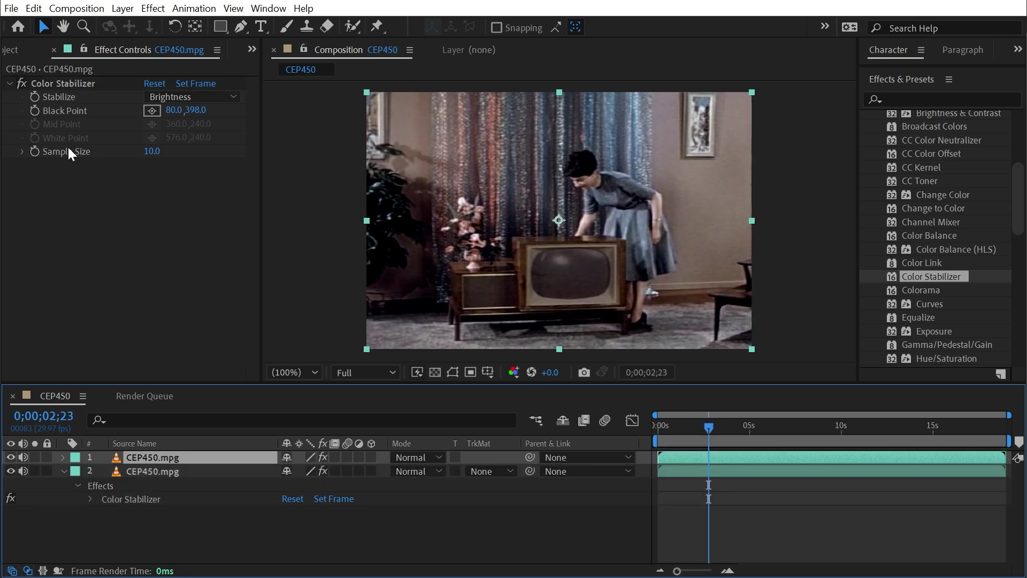
pyautogui.click(49, 85)
pyautogui.press('Delete')
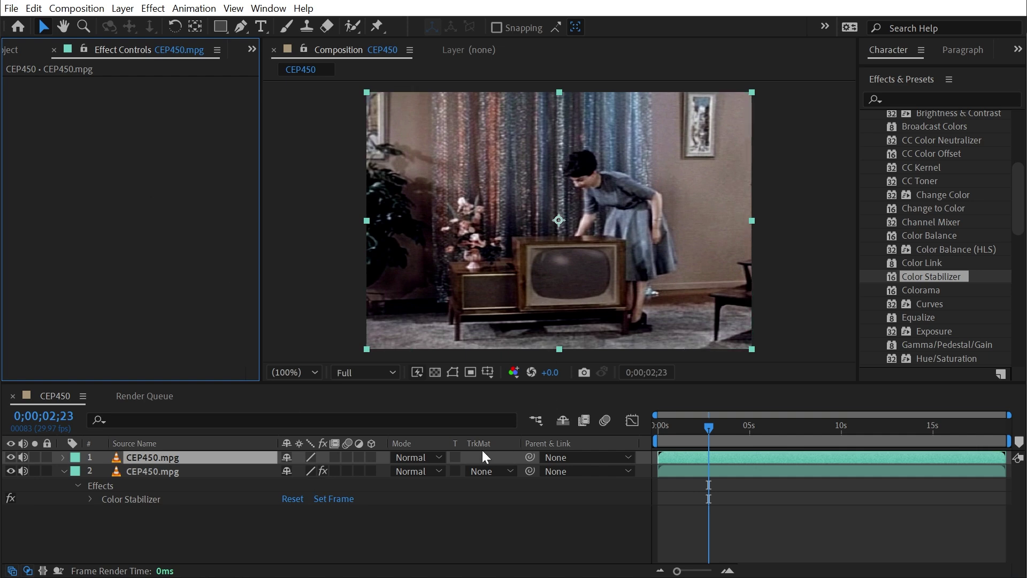
# Set the top copy's blend mode to Difference and scrub to check the black result.
pyautogui.click(414, 458)
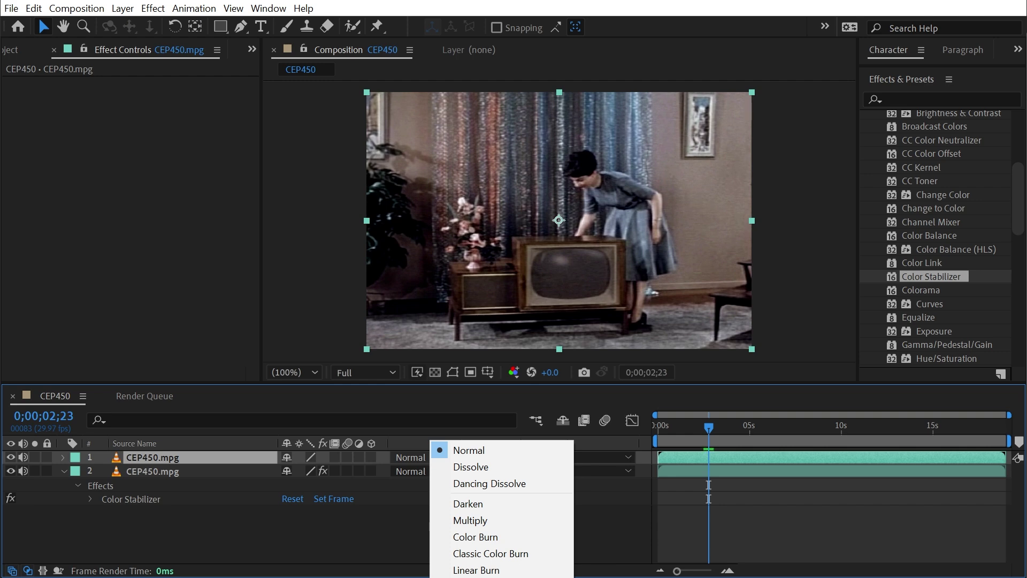
pyautogui.click(476, 575)
pyautogui.click(786, 353)
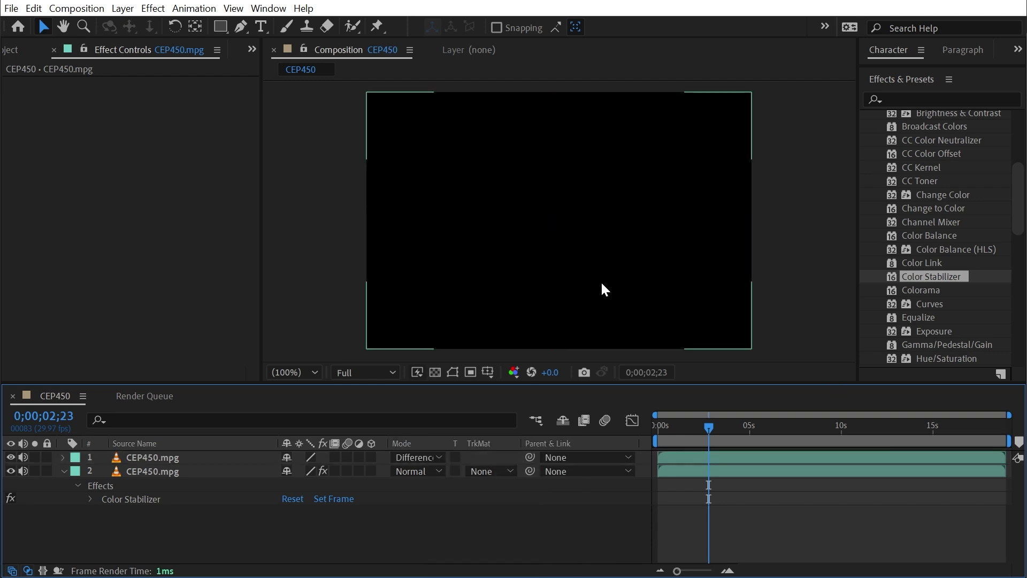
pyautogui.click(175, 460)
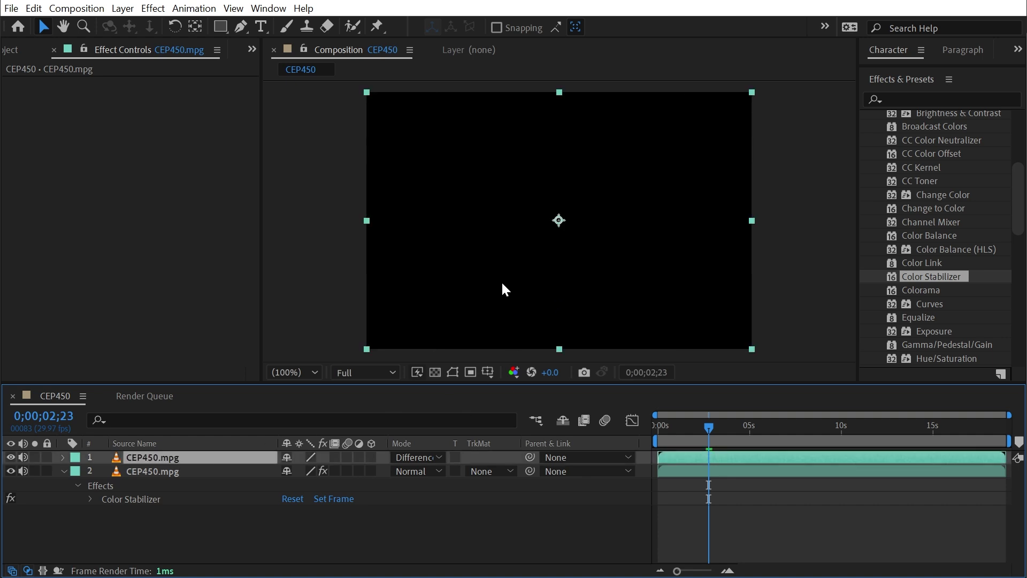
pyautogui.click(153, 470)
pyautogui.moveTo(706, 428); pyautogui.dragTo(696, 465)
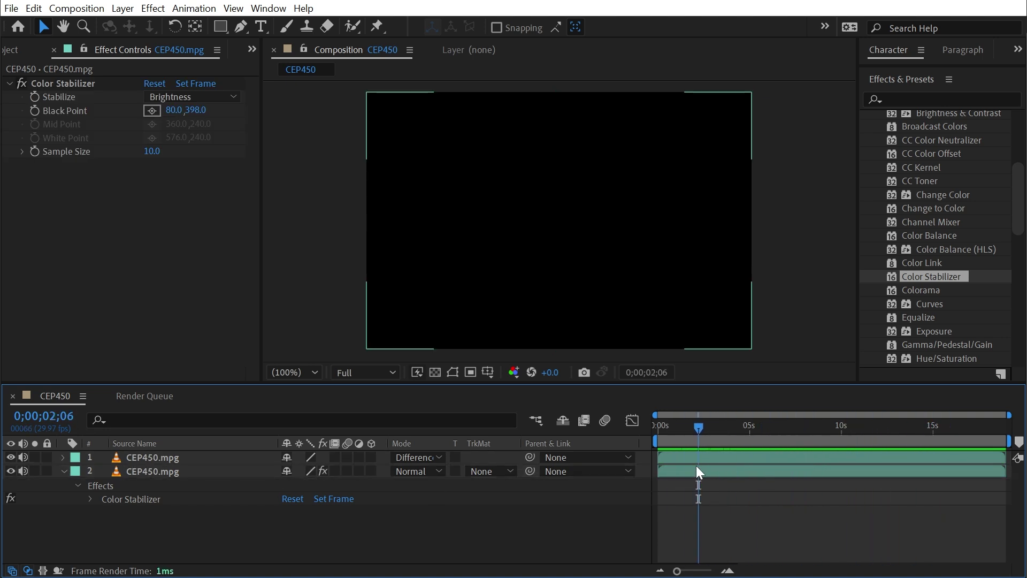
# Hide the difference copy, reset the reference frame, and move the Black Point to the lower-left floor (59.0,417.0).
pyautogui.click(155, 469)
pyautogui.hotkey('ctrl', 'alt', 'shift', 'v')
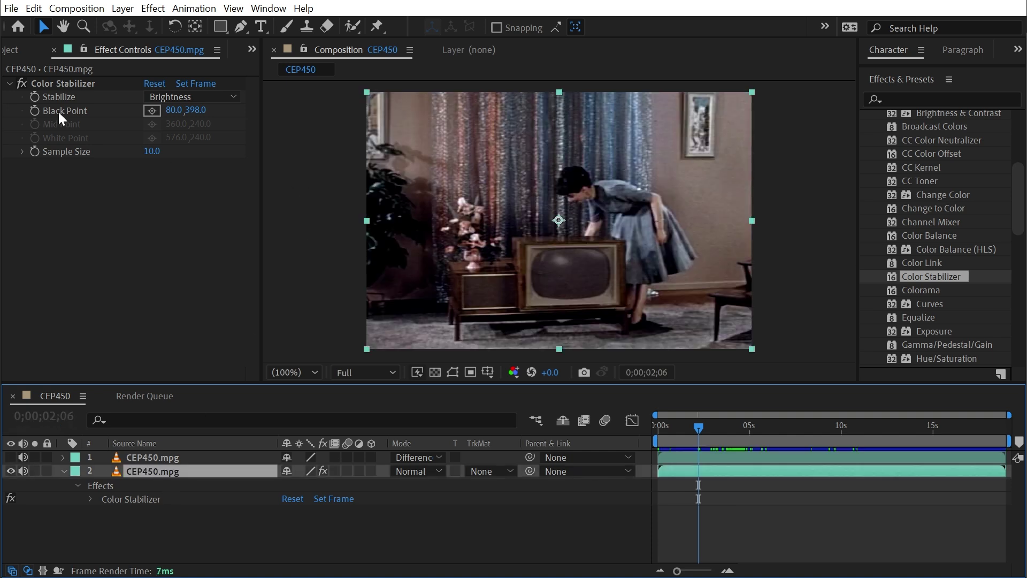
pyautogui.click(81, 84)
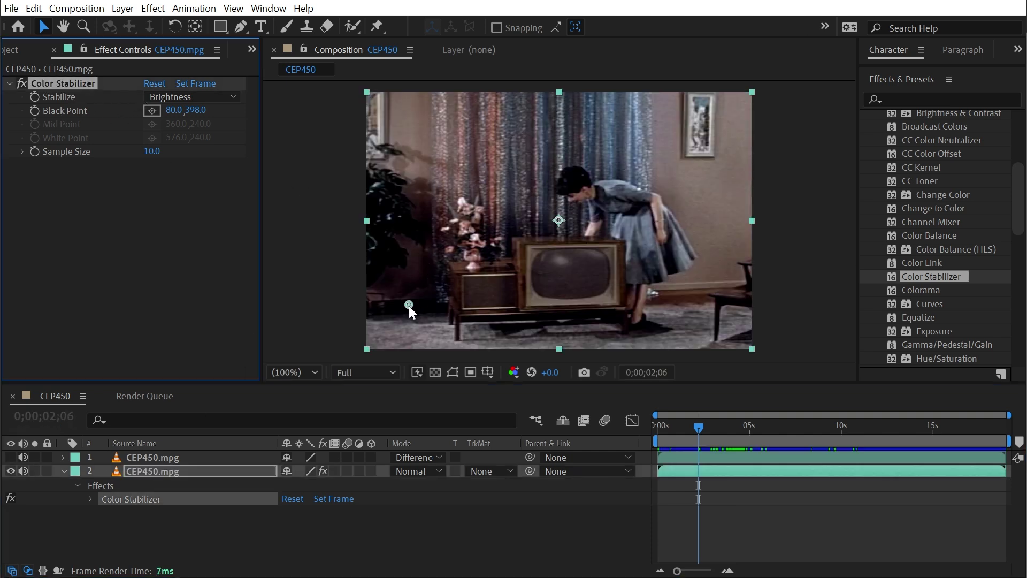
pyautogui.moveTo(410, 306); pyautogui.dragTo(622, 204)
pyautogui.moveTo(699, 426); pyautogui.dragTo(916, 427)
pyautogui.click(196, 83)
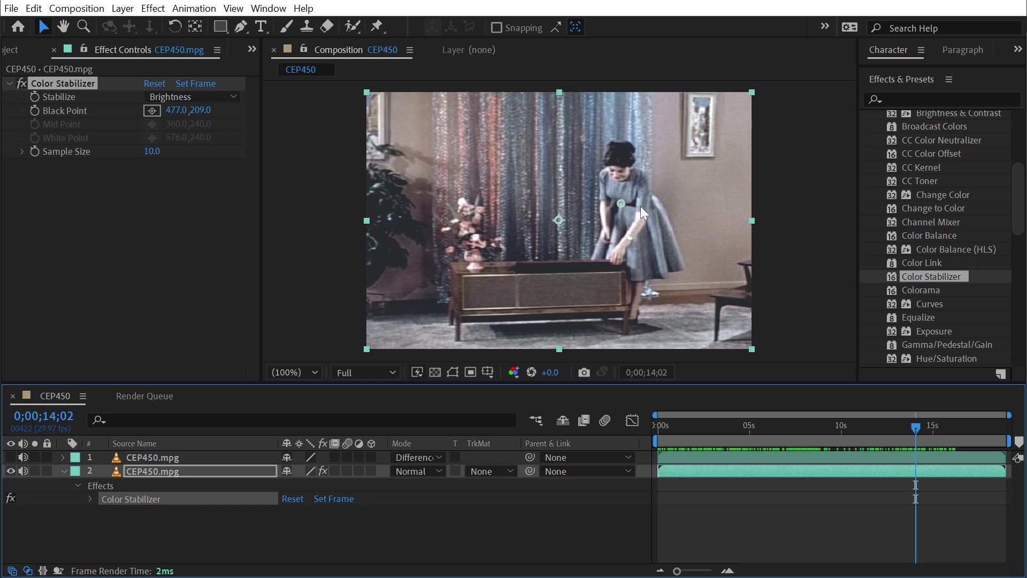
pyautogui.moveTo(621, 202); pyautogui.dragTo(397, 314)
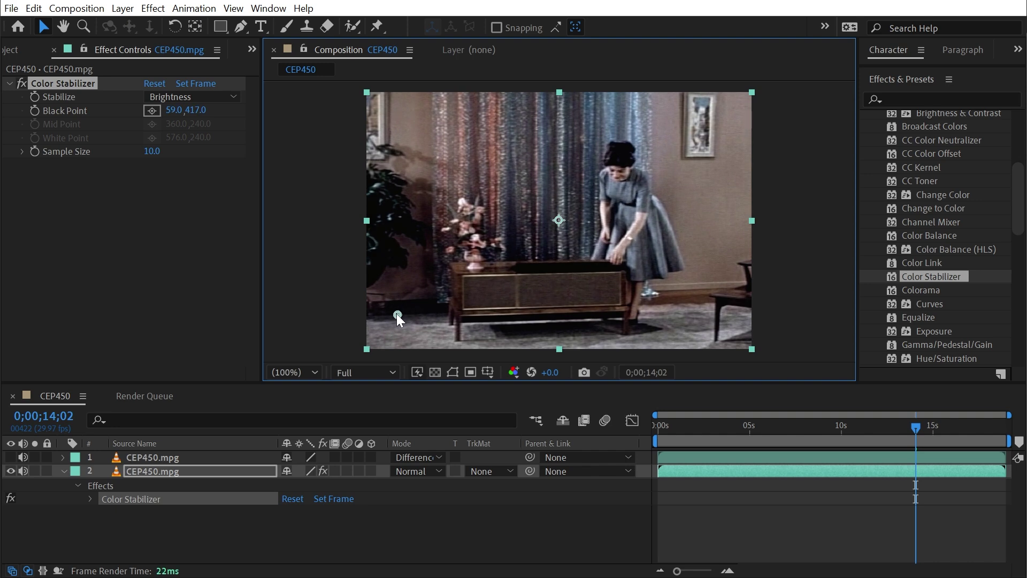
pyautogui.click(765, 426)
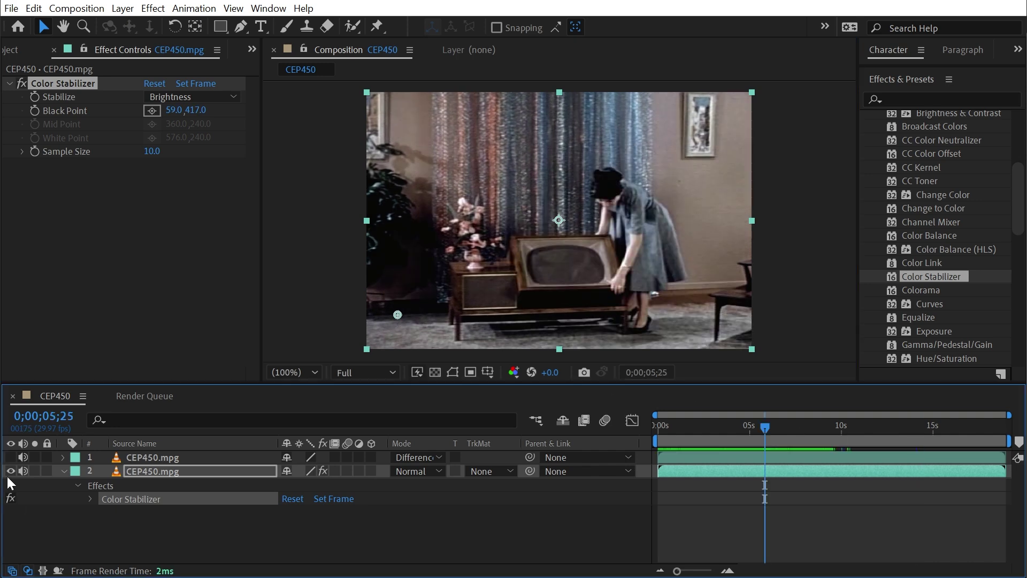
pyautogui.click(9, 484)
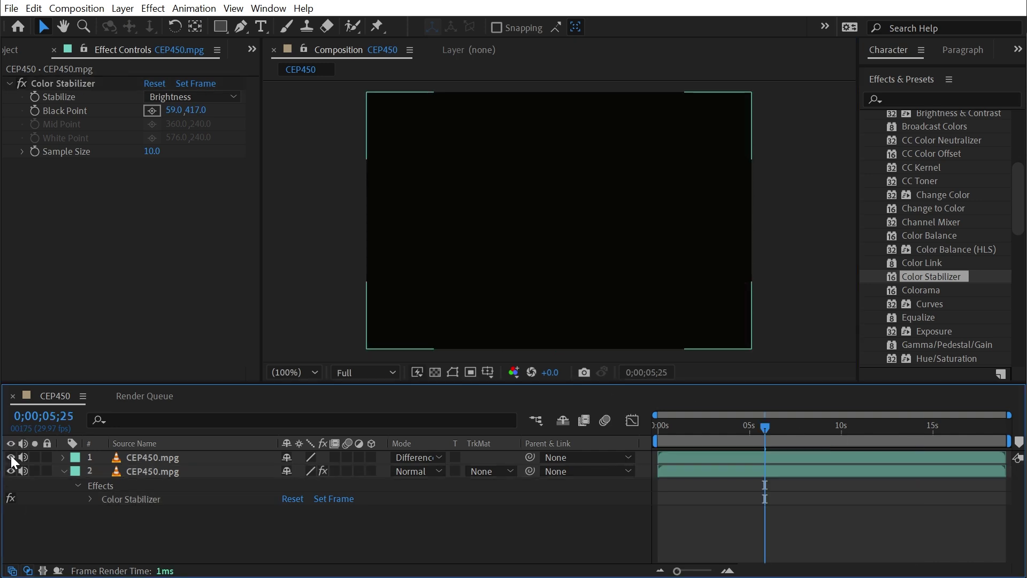
pyautogui.moveTo(752, 427); pyautogui.dragTo(685, 433)
pyautogui.press('space')
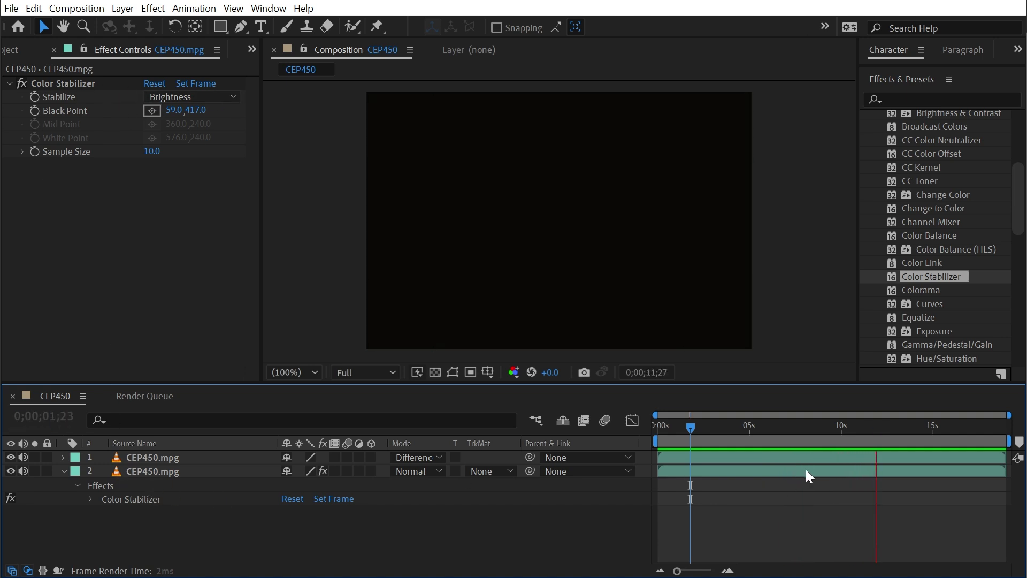
pyautogui.click(663, 426)
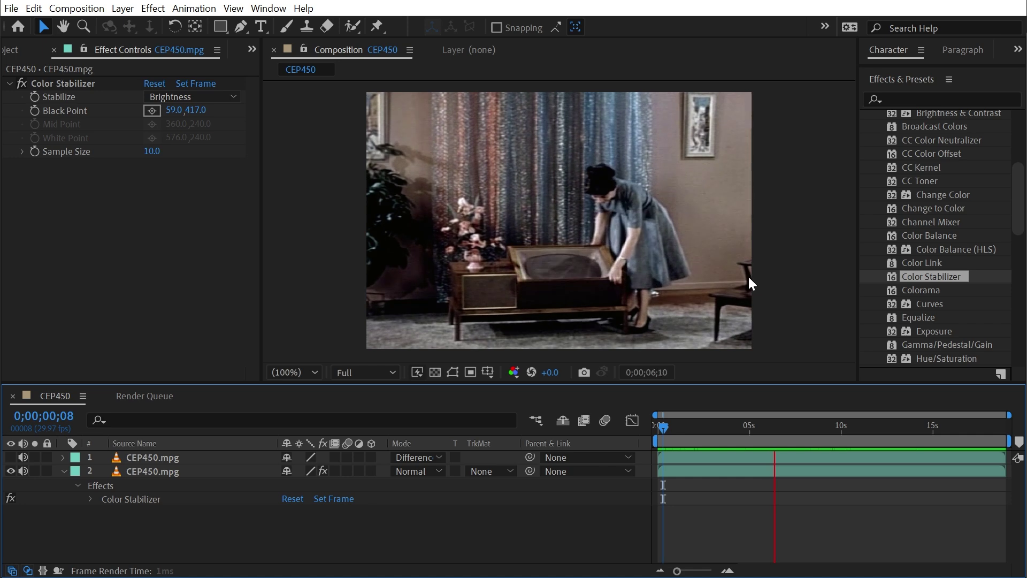
# Stop playback and switch Color Stabilizer's Stabilize mode to Levels, adding a White Point.
pyautogui.press('space')
pyautogui.click(89, 96)
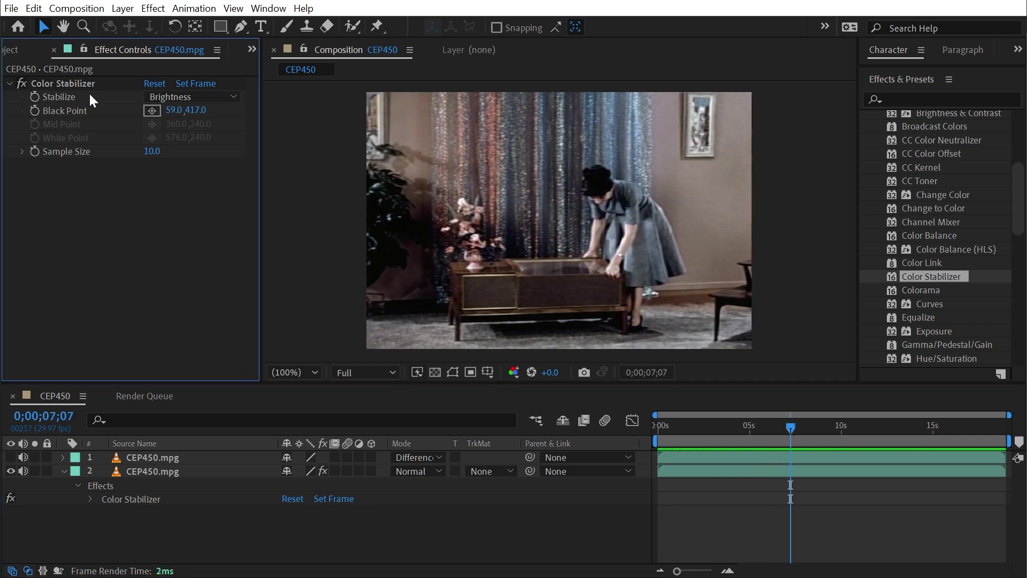
pyautogui.click(172, 96)
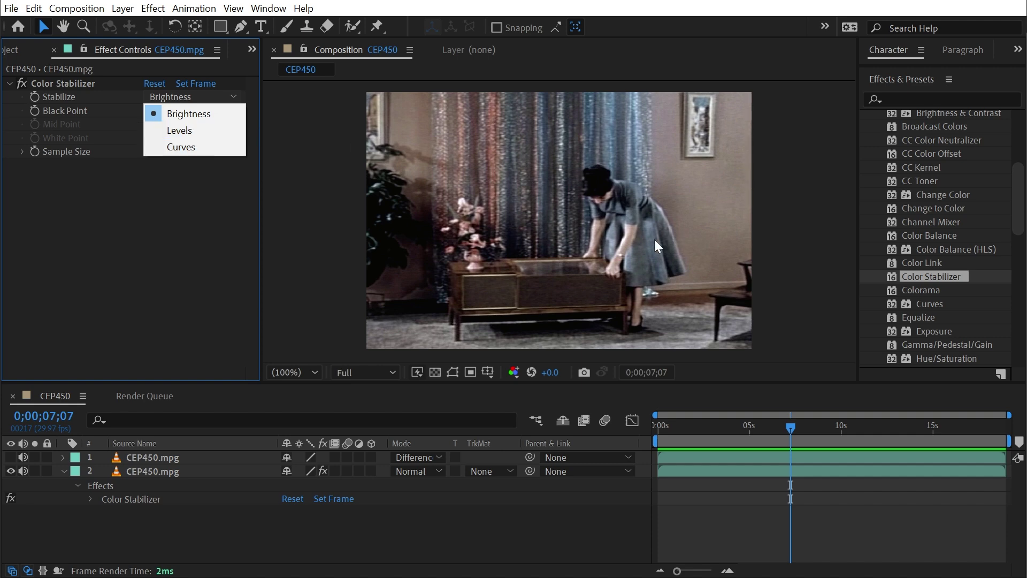
pyautogui.click(196, 131)
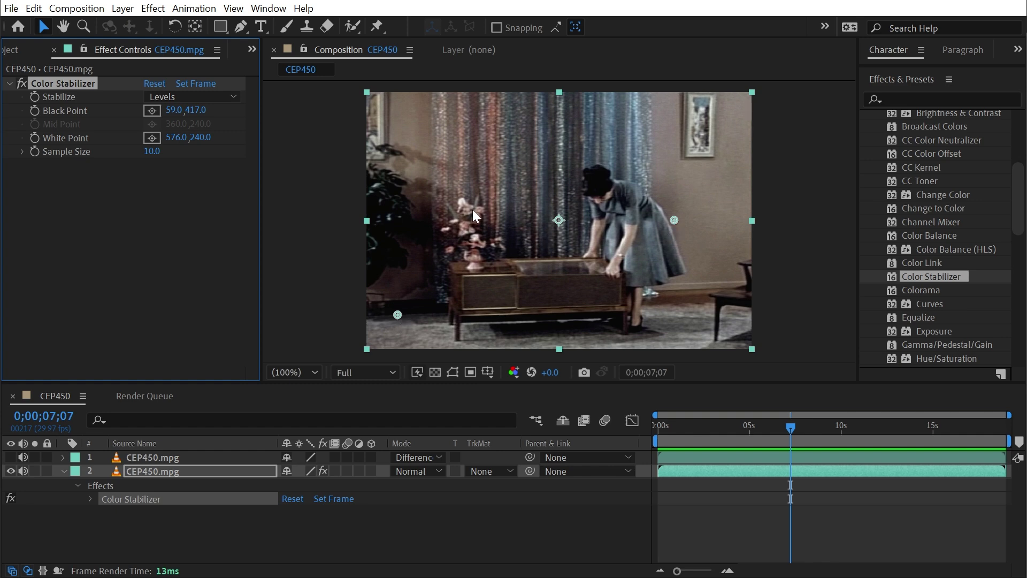
# With the effect off, drag the White Point onto the bright top-left wall at 24.0,53.5, zoomed in.
pyautogui.click(22, 83)
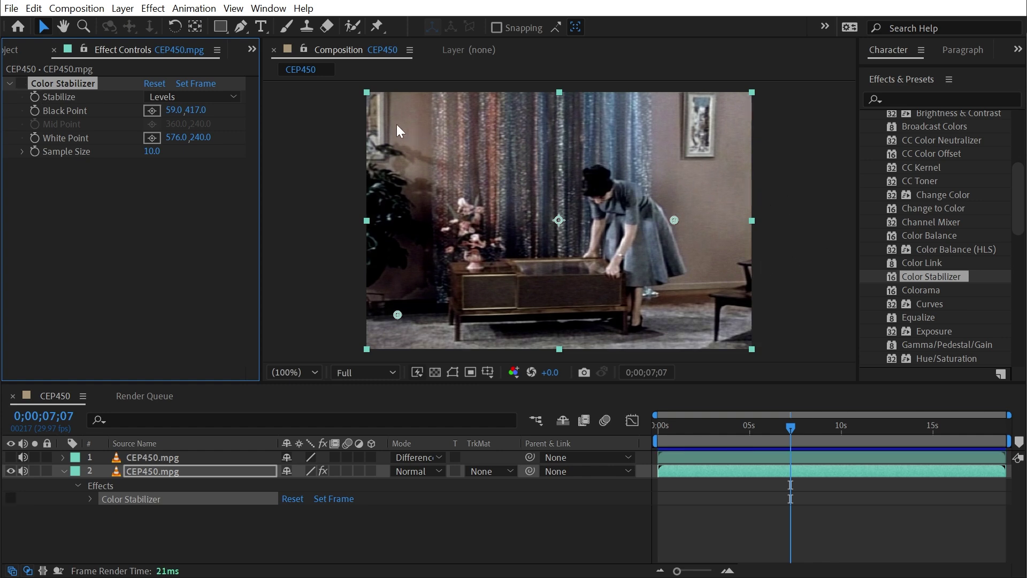
pyautogui.moveTo(674, 220); pyautogui.dragTo(380, 115)
pyautogui.scroll(4, 378, 118)
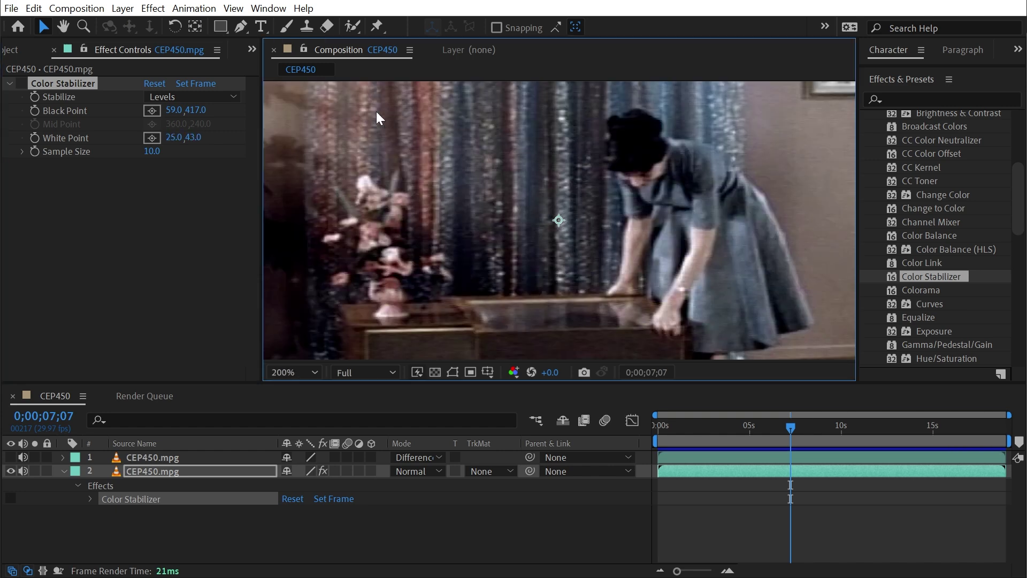
pyautogui.moveTo(426, 222); pyautogui.dragTo(565, 285)
pyautogui.press('v')
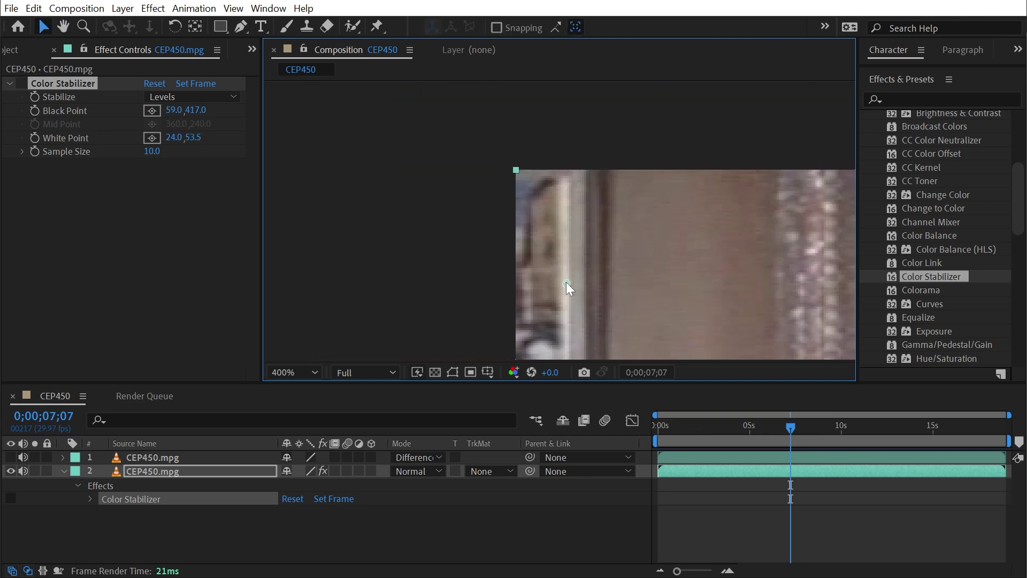
# Return to the full-frame view, re-enable Color Stabilizer, and preview from the start.
pyautogui.scroll(-4, 570, 281)
pyautogui.press('h')
pyautogui.moveTo(709, 257); pyautogui.dragTo(542, 148)
pyautogui.press('v')
pyautogui.click(22, 83)
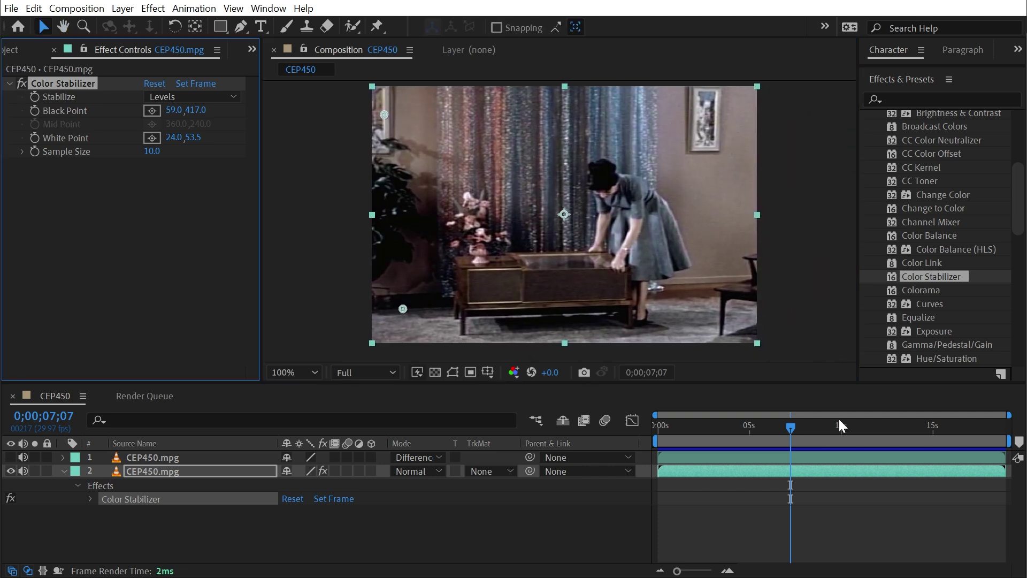
pyautogui.press('Home')
pyautogui.press('space')
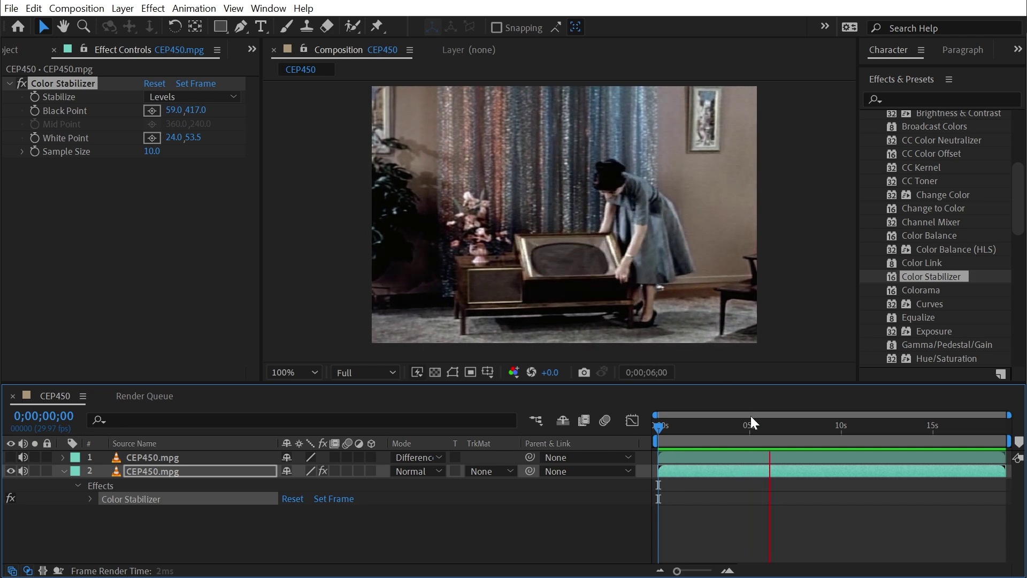
# Zoom in on the flowers near 1.5 seconds and preview until about six seconds.
pyautogui.moveTo(751, 423); pyautogui.dragTo(686, 427)
pyautogui.scroll(1, 560, 219)
pyautogui.press('h')
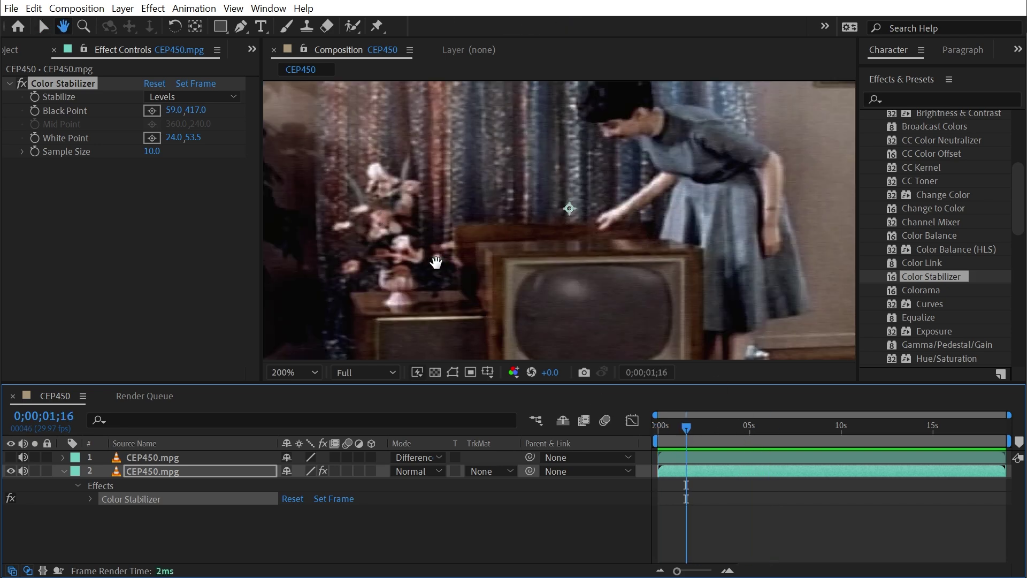
pyautogui.scroll(2, 664, 225)
pyautogui.moveTo(436, 262); pyautogui.dragTo(510, 214)
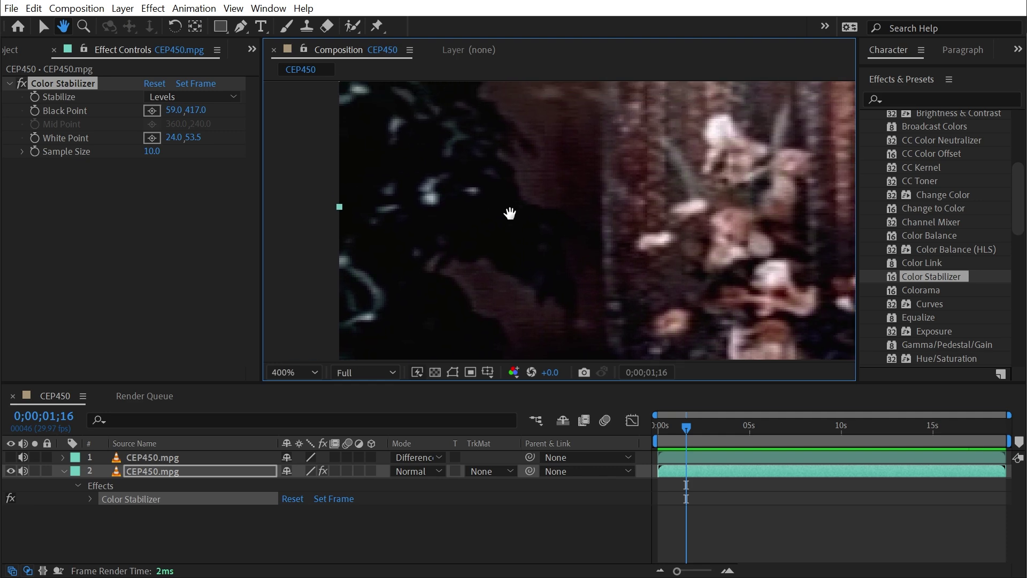
pyautogui.press('v')
pyautogui.click(663, 427)
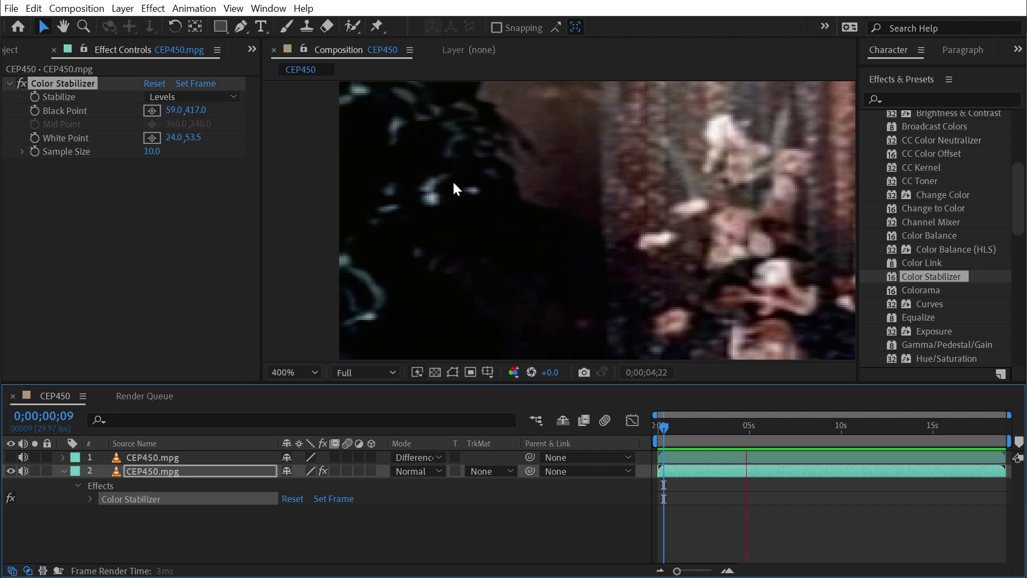
pyautogui.press('space')
# Preview from the start, comparing the footage with Color Stabilizer briefly switched off and restored.
pyautogui.scroll(-4, 454, 179)
pyautogui.moveTo(541, 211); pyautogui.dragTo(521, 194)
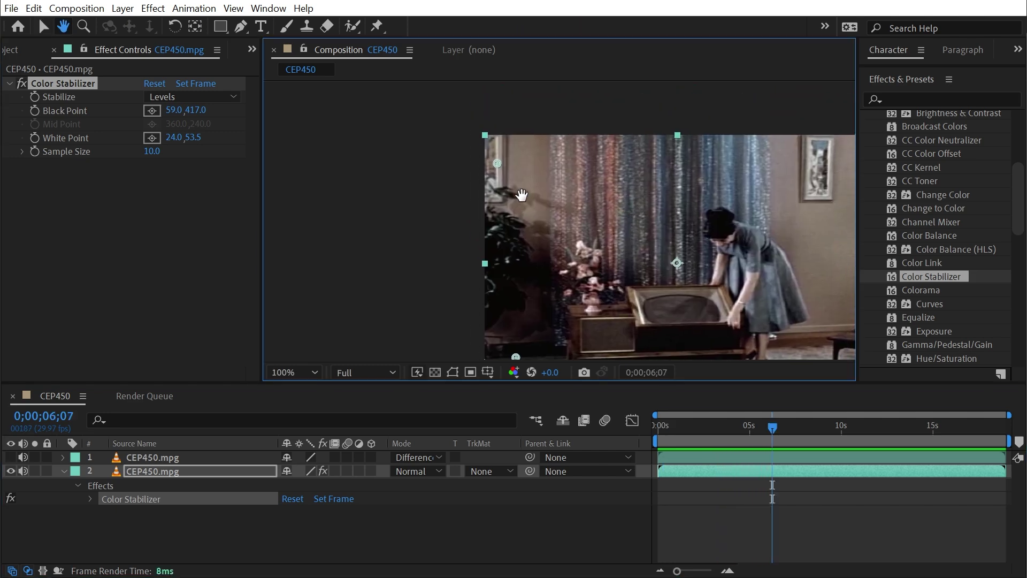
pyautogui.scroll(2, 465, 137)
pyautogui.press('v')
pyautogui.scroll(2, 465, 138)
pyautogui.press('Home')
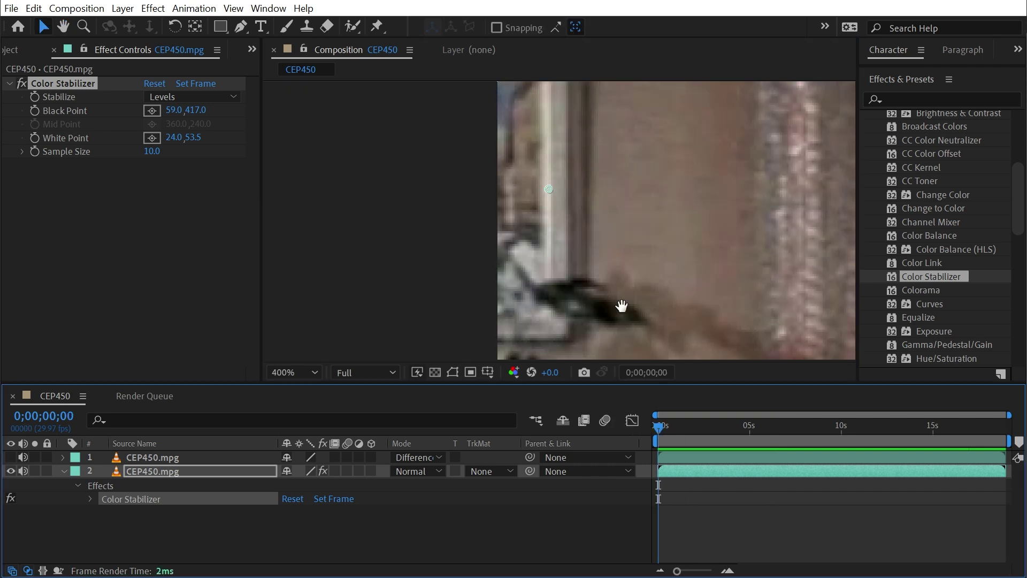
pyautogui.press('space')
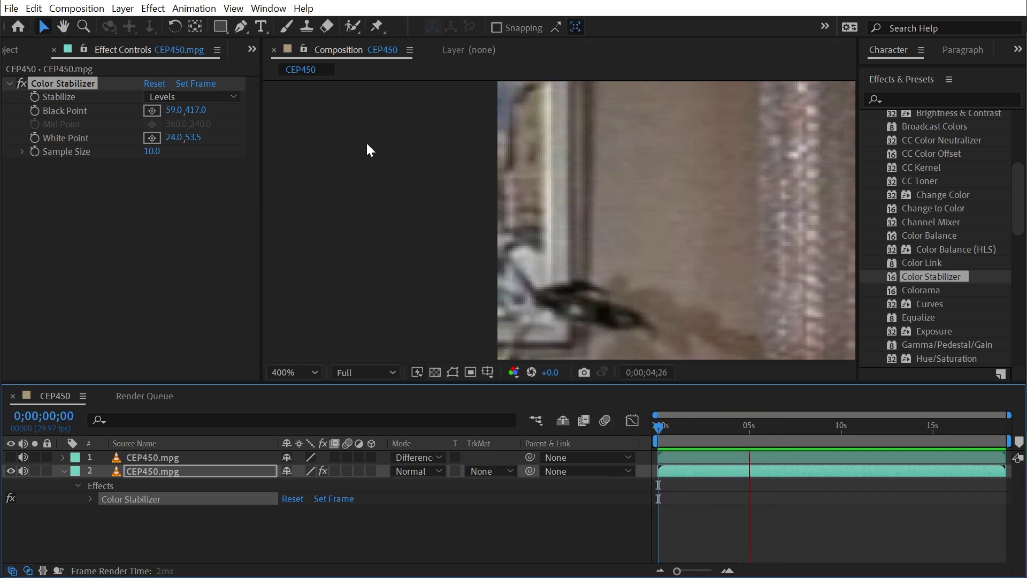
pyautogui.click(22, 83)
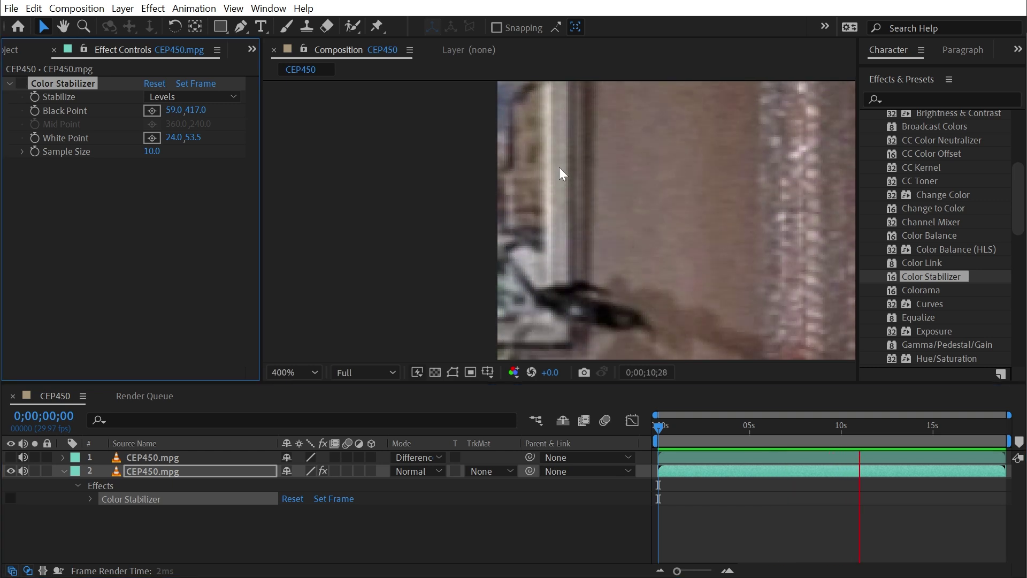
pyautogui.hotkey('ctrl', 'z')
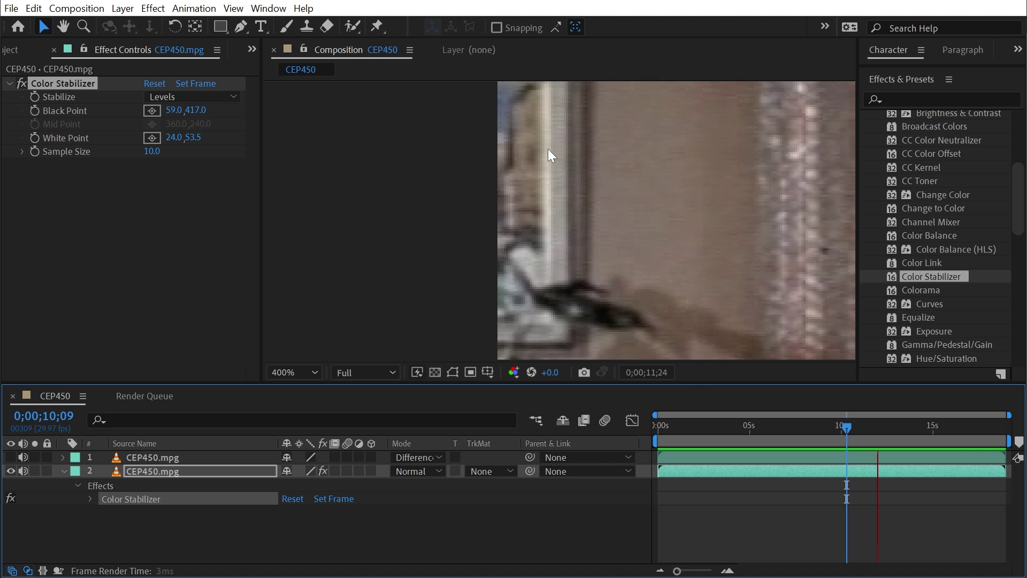
pyautogui.press('space')
# Zoom out to the centred full frame and make the difference-blended duplicate visible.
pyautogui.press(',')
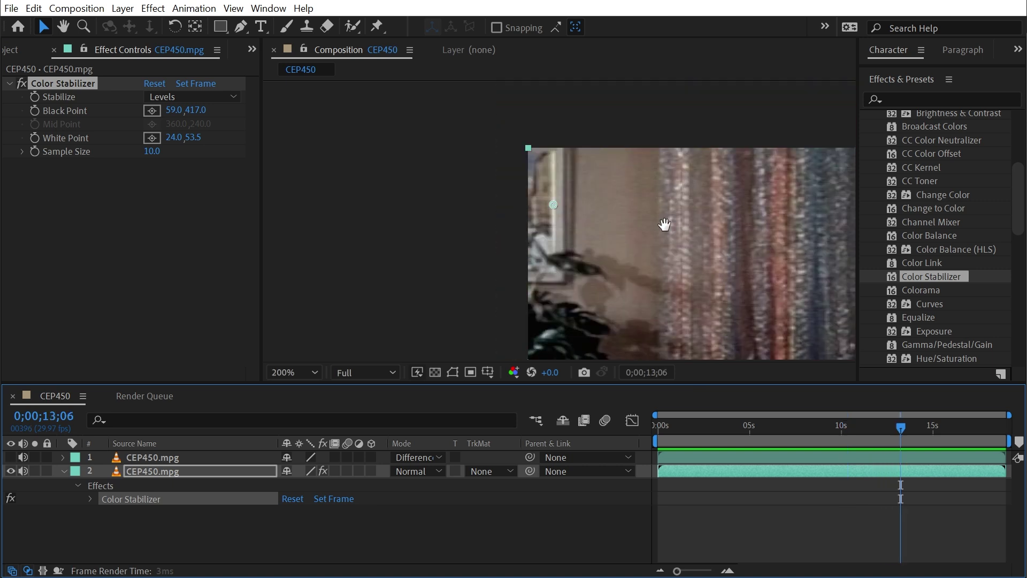
pyautogui.moveTo(664, 225); pyautogui.dragTo(497, 125)
pyautogui.press(',')
pyautogui.moveTo(667, 233); pyautogui.dragTo(630, 181)
pyautogui.hotkey('alt', '/')
pyautogui.click(10, 457)
# Preview the near-black difference result, stop at 0;00;05;06, and hide the duplicate layer.
pyautogui.moveTo(803, 427); pyautogui.dragTo(611, 429)
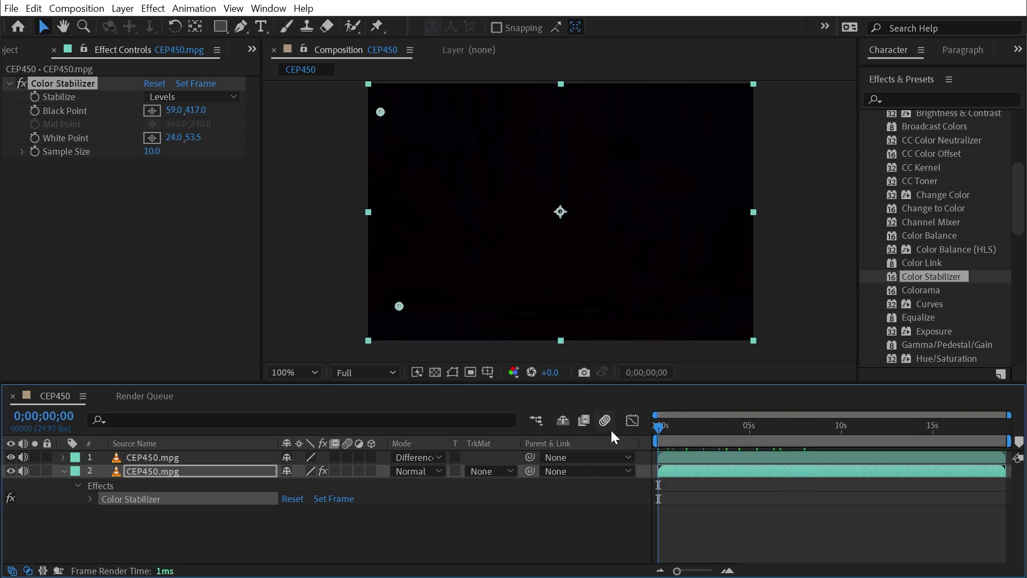
pyautogui.press('space')
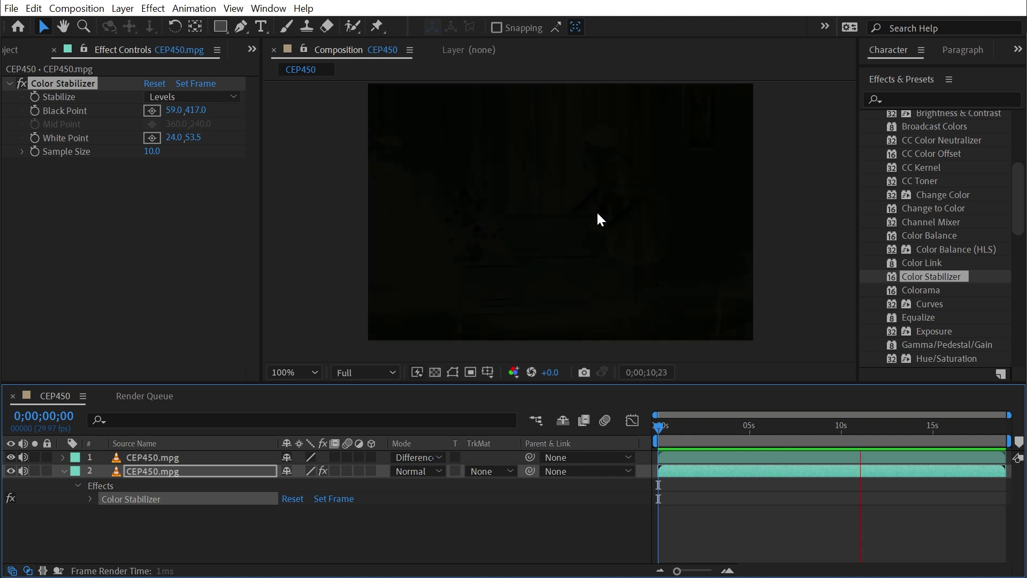
pyautogui.moveTo(779, 428); pyautogui.dragTo(754, 433)
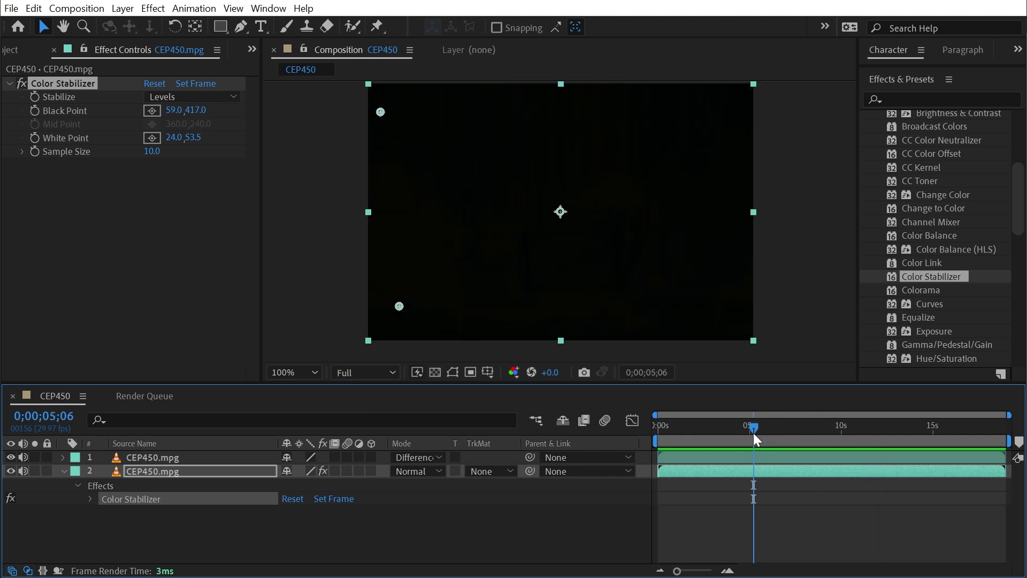
pyautogui.click(11, 457)
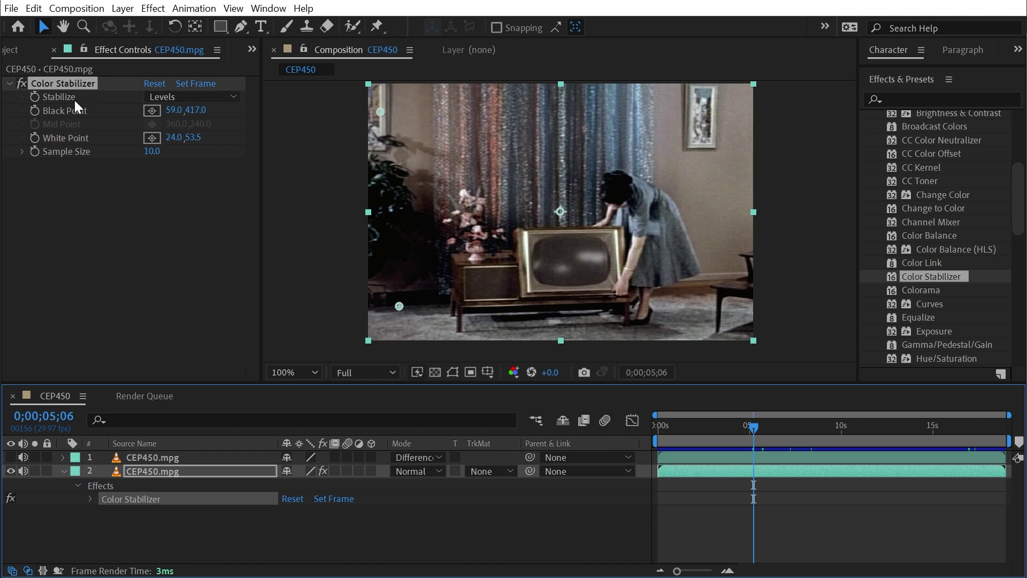
# Switch Color Stabilizer's Stabilize mode to Curves and turn the effect off to compare.
pyautogui.click(161, 98)
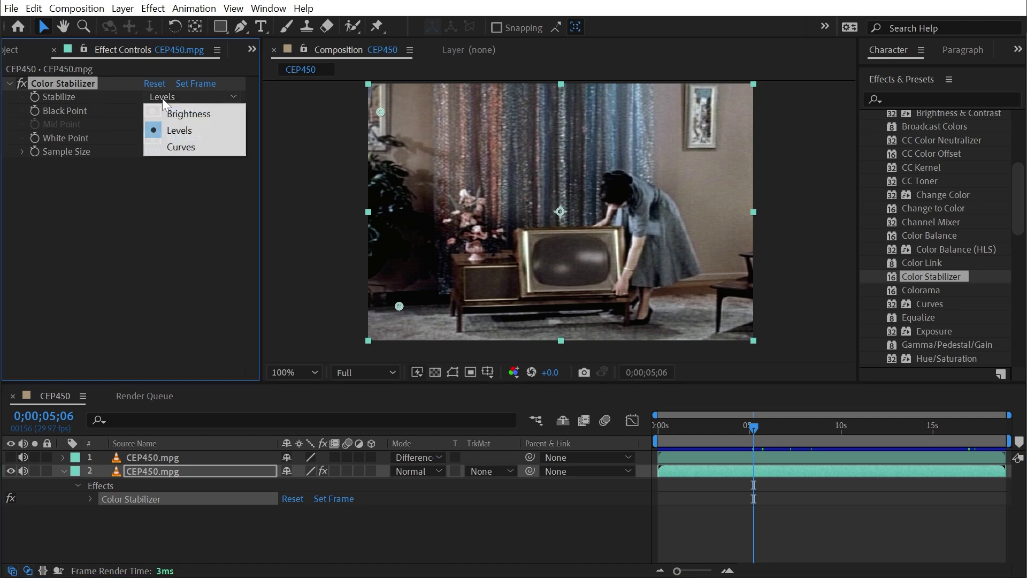
pyautogui.click(177, 148)
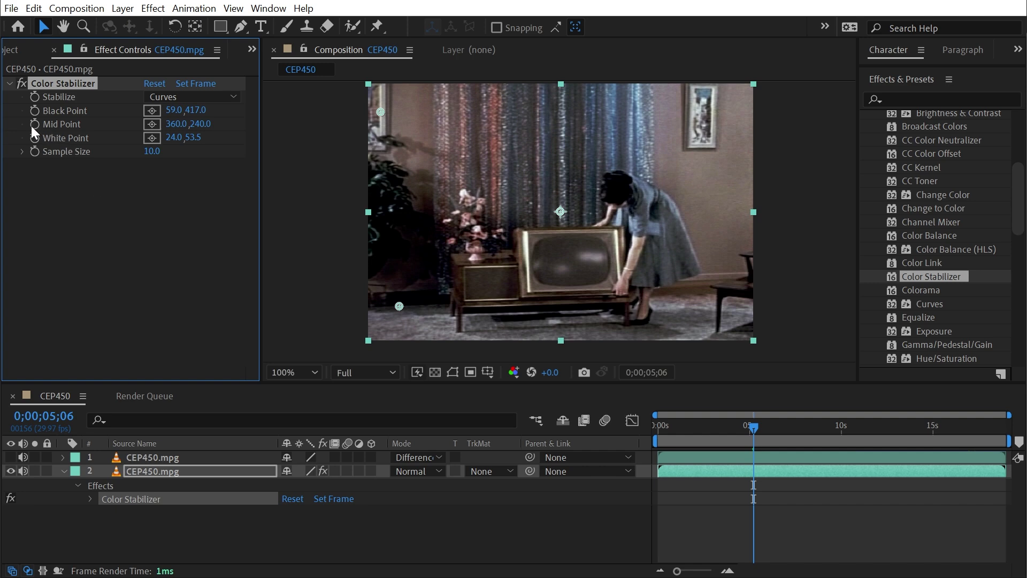
pyautogui.click(20, 83)
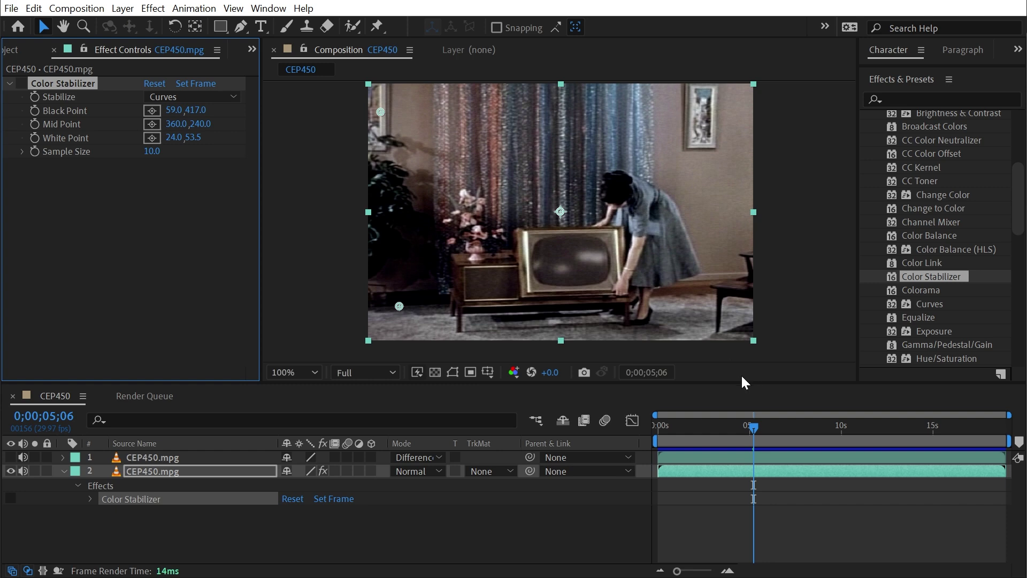
# Place the Mid Point sample on the cabinet front at 226.0, 374.0, then re-enable the effect.
pyautogui.moveTo(726, 428); pyautogui.dragTo(767, 447)
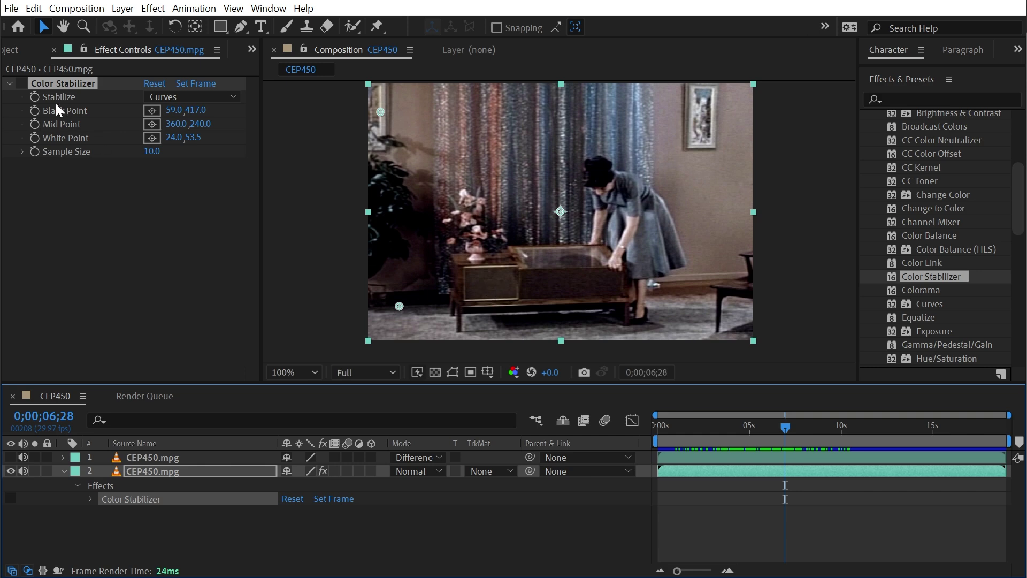
pyautogui.moveTo(175, 124); pyautogui.dragTo(142, 122)
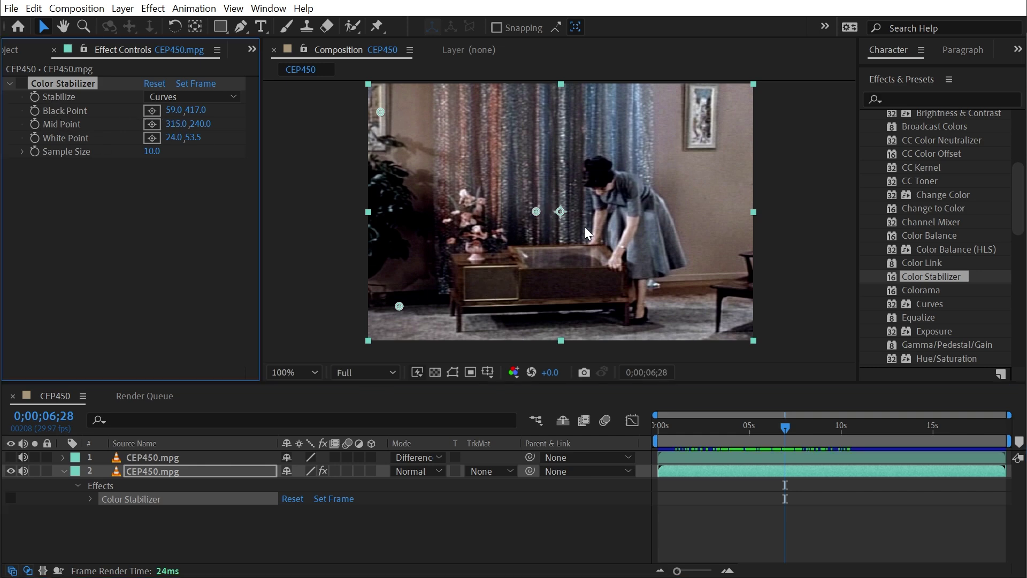
pyautogui.moveTo(536, 211); pyautogui.dragTo(489, 284)
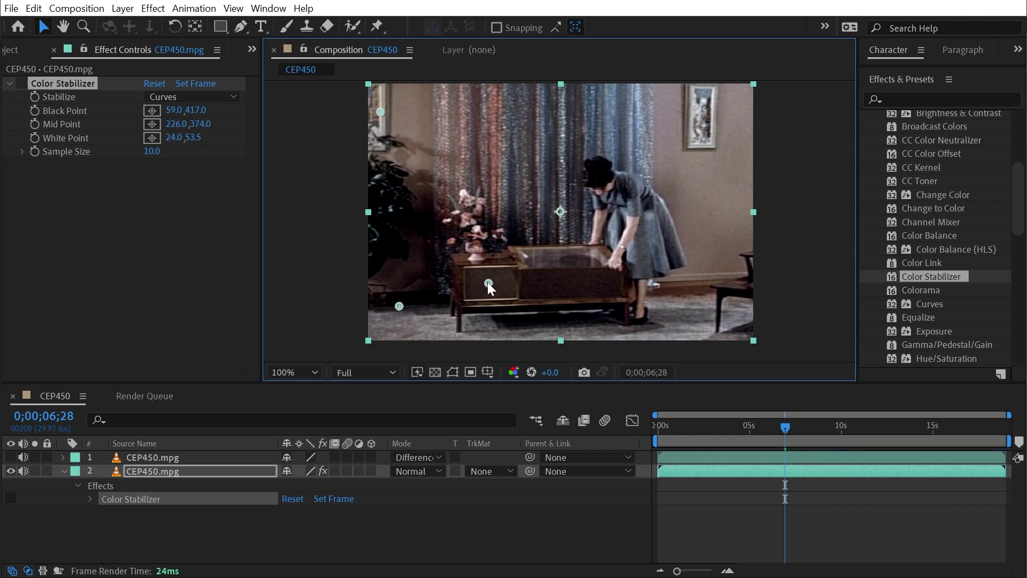
pyautogui.click(18, 81)
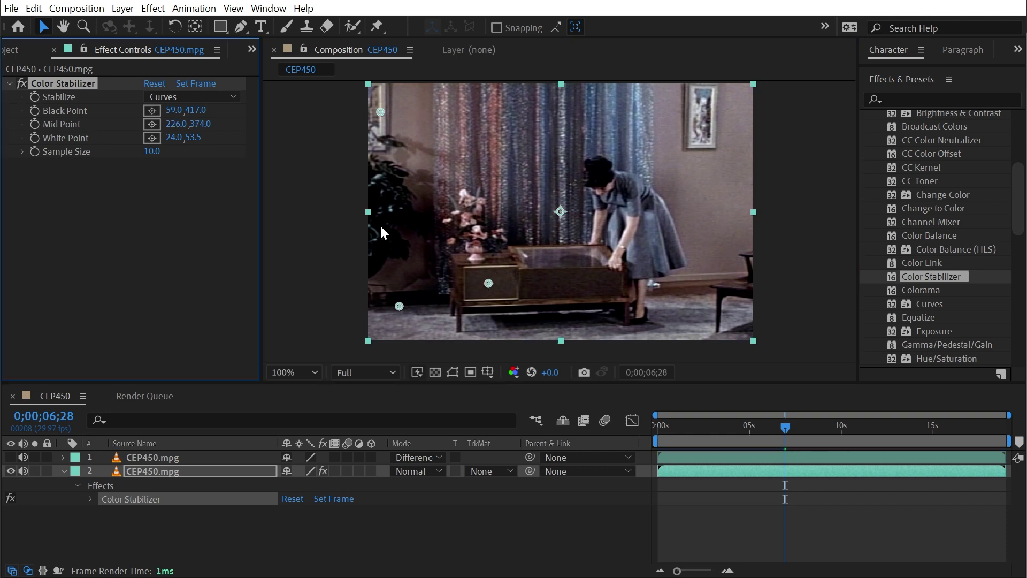
pyautogui.moveTo(784, 424); pyautogui.dragTo(650, 429)
# Preview the stabilized clip, then zoom in and refine the White Point sample to 28.5, 53.5.
pyautogui.press('space')
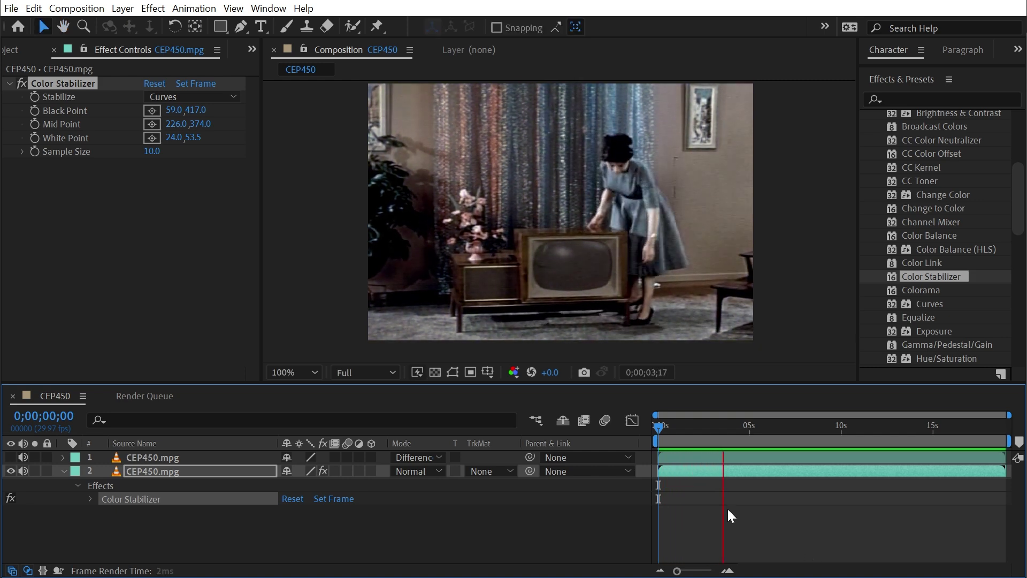
pyautogui.press('space')
pyautogui.scroll(2, 489, 176)
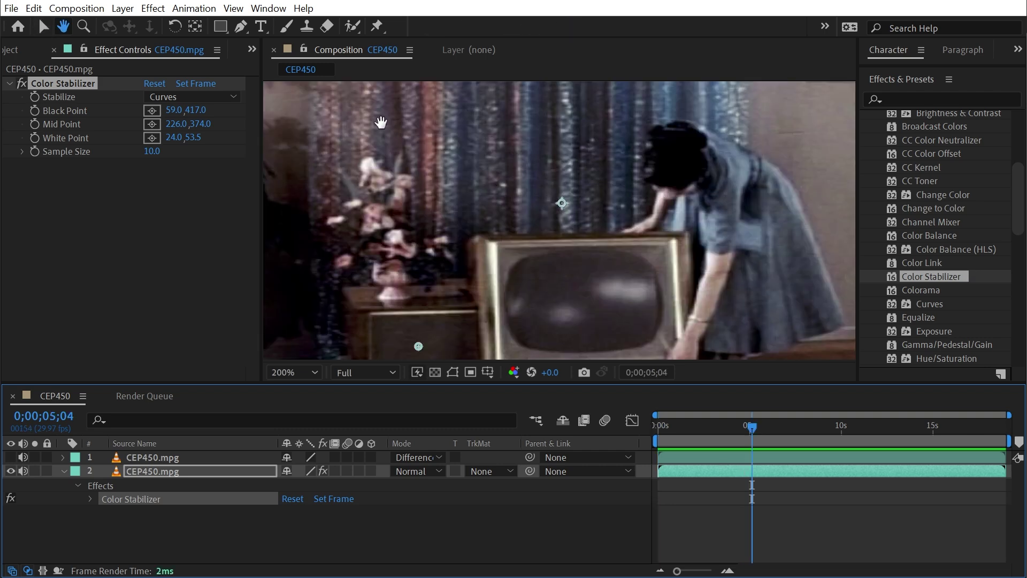
pyautogui.moveTo(407, 140); pyautogui.dragTo(471, 231)
pyautogui.scroll(2, 443, 160)
pyautogui.moveTo(442, 161); pyautogui.dragTo(478, 175)
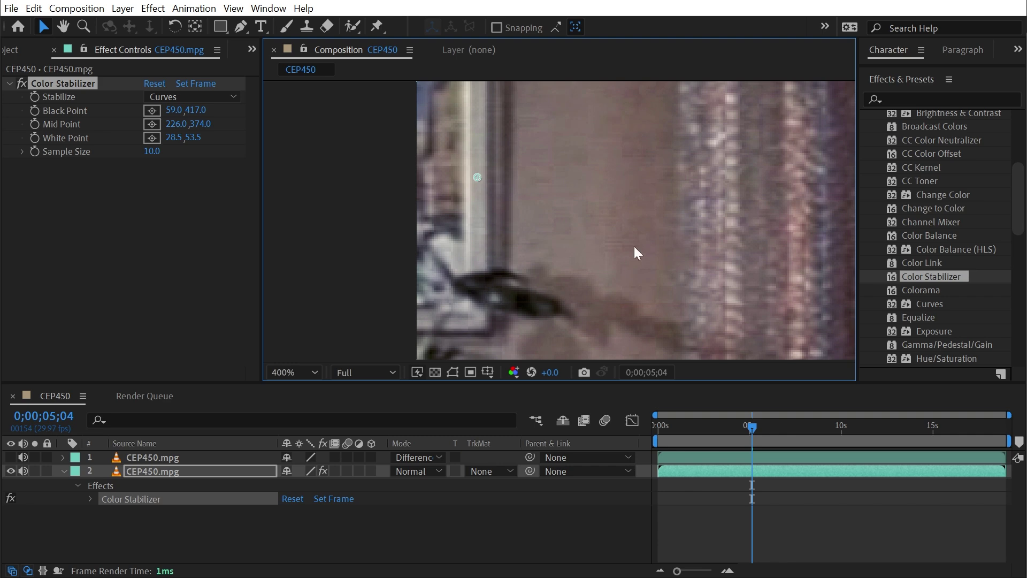
pyautogui.scroll(-2, 634, 246)
pyautogui.press('h')
pyautogui.moveTo(692, 136); pyautogui.dragTo(602, 74)
# Move the Black Point sample onto the dark floor at 69.0, 400.0.
pyautogui.moveTo(529, 343); pyautogui.dragTo(523, 239)
pyautogui.press('v')
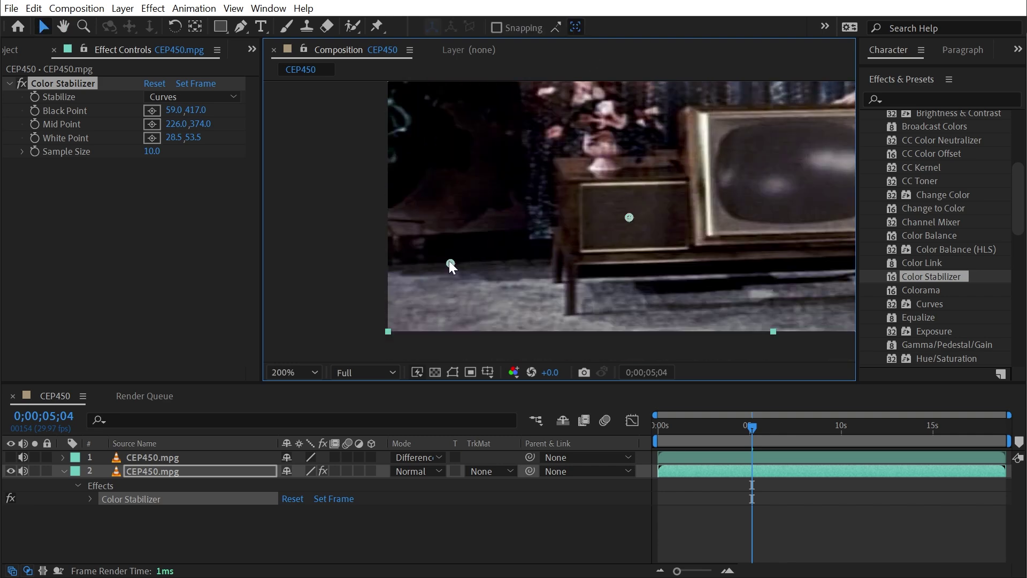
pyautogui.moveTo(448, 261); pyautogui.dragTo(476, 190)
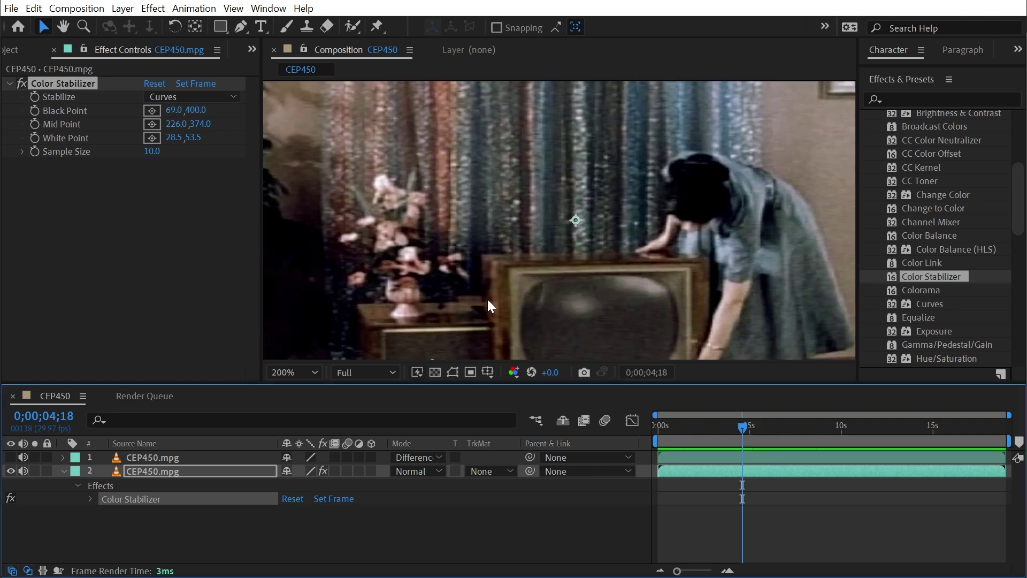
pyautogui.scroll(1, 486, 300)
pyautogui.press('h')
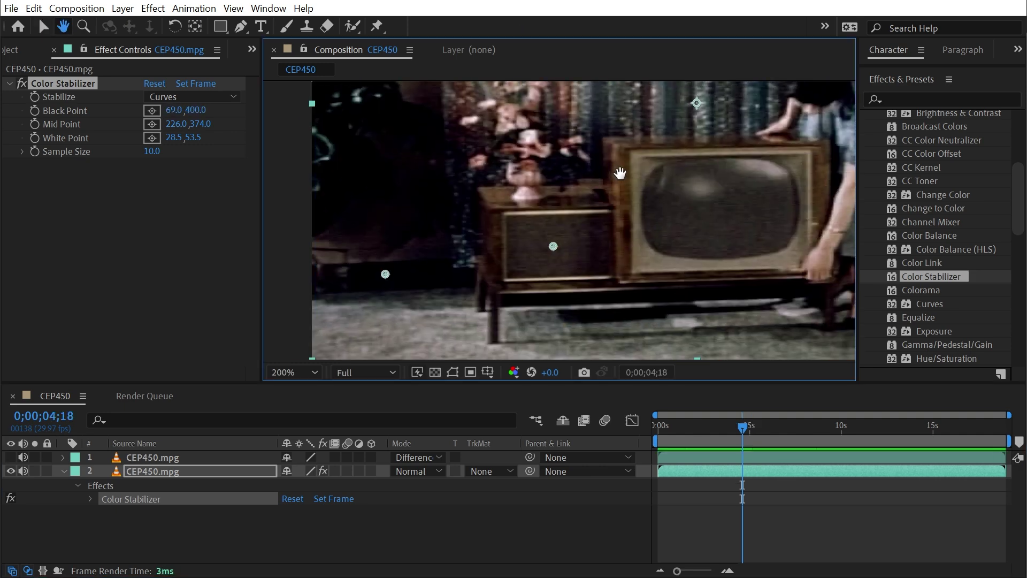
pyautogui.moveTo(626, 241); pyautogui.dragTo(614, 195)
pyautogui.press('v')
pyautogui.scroll(1, 706, 245)
# Preview the Curves-stabilized clip again from the start.
pyautogui.press('Home')
pyautogui.press('space')
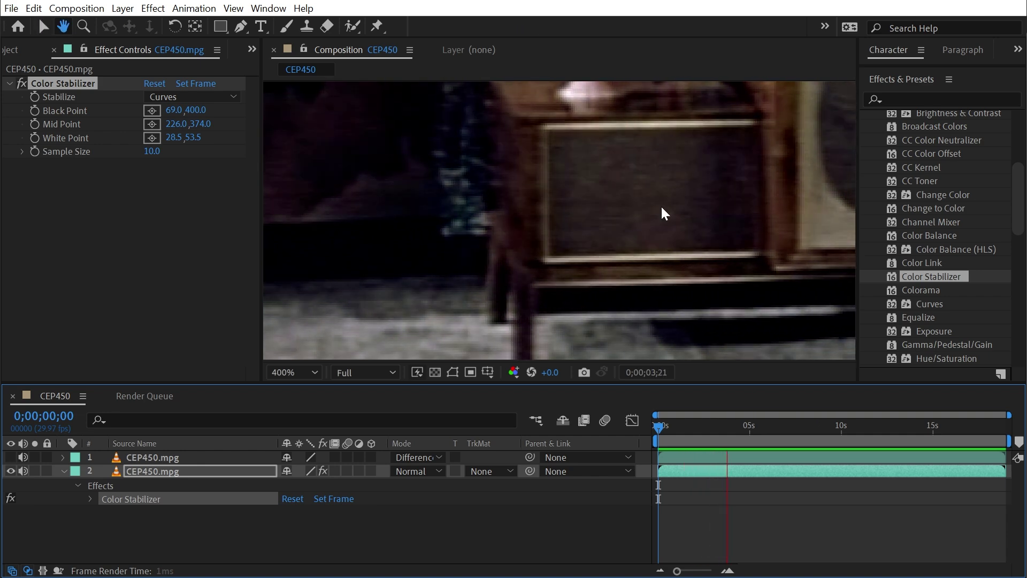
pyautogui.press('space')
pyautogui.scroll(-1, 475, 182)
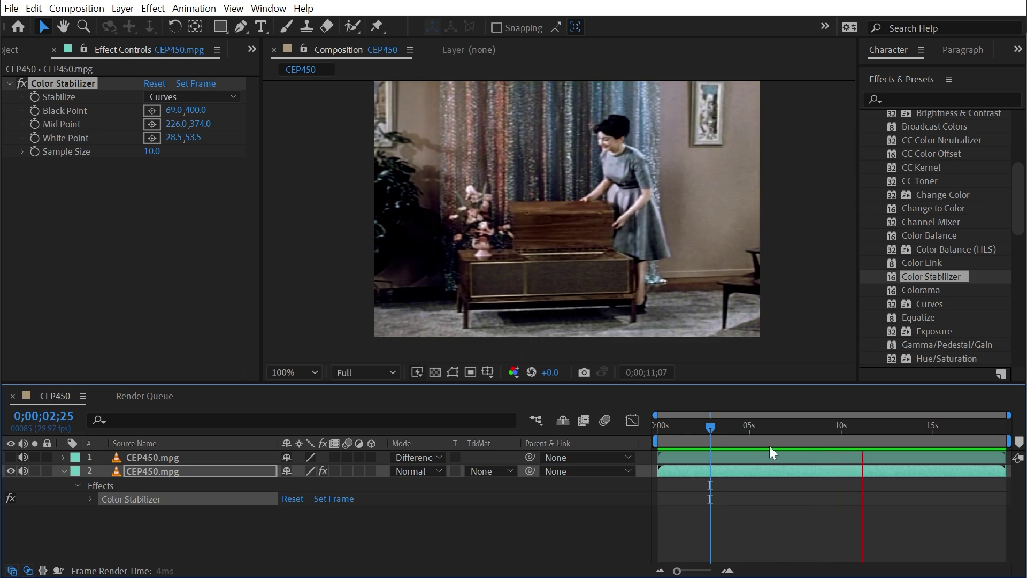
# Toggle the difference-blended duplicate's visibility and preview it from the start, stopping at 0;00;10;19.
pyautogui.click(11, 458)
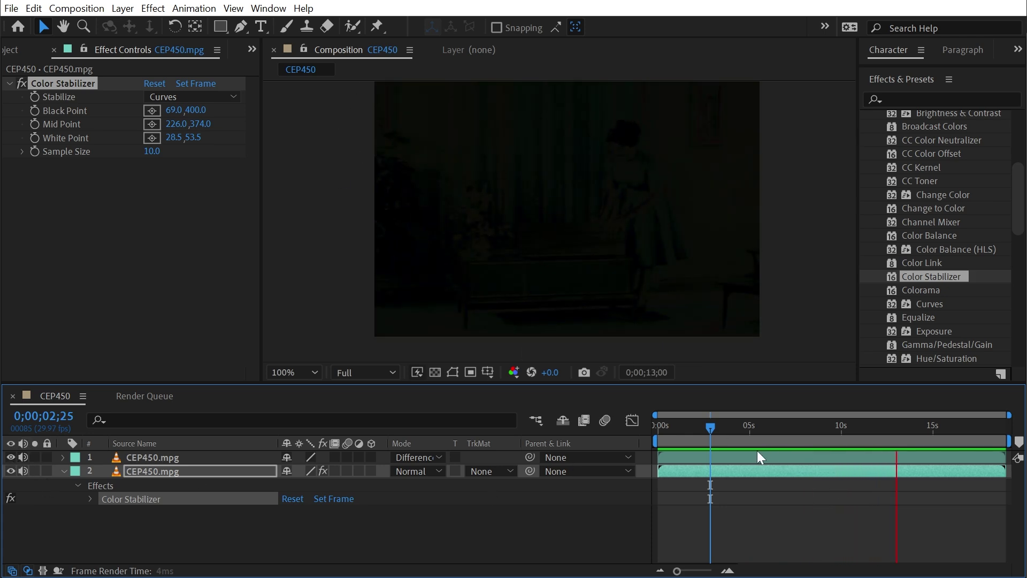
pyautogui.moveTo(710, 427); pyautogui.dragTo(657, 426)
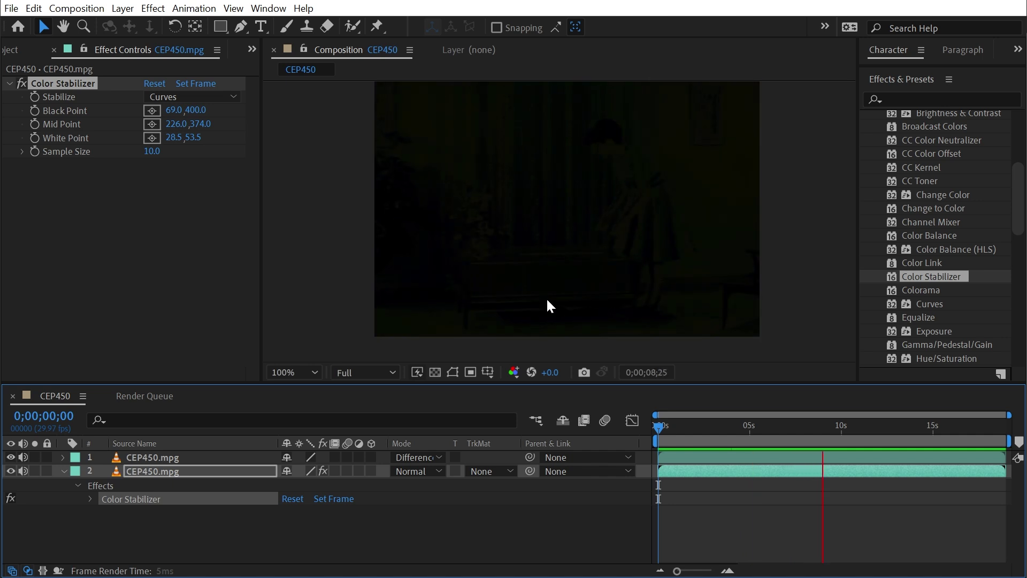
pyautogui.hotkey('ctrl', 'alt', 'shift', 'v')
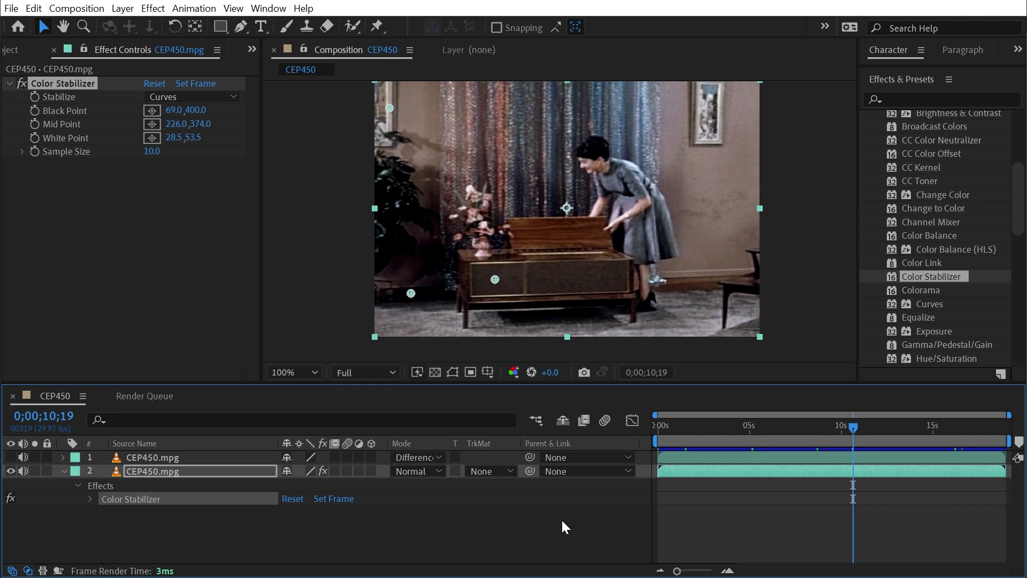
pyautogui.moveTo(782, 428); pyautogui.dragTo(875, 458)
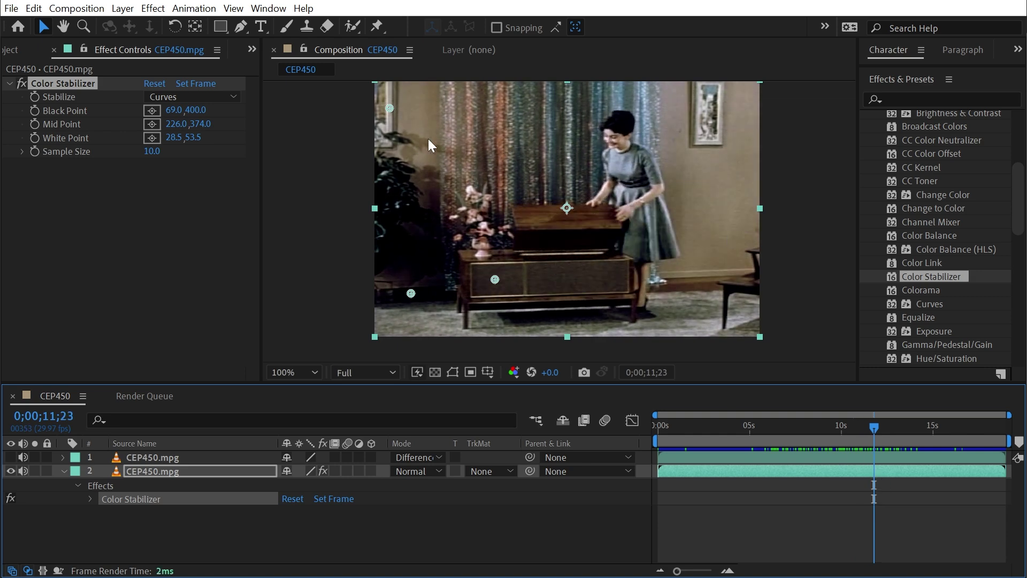